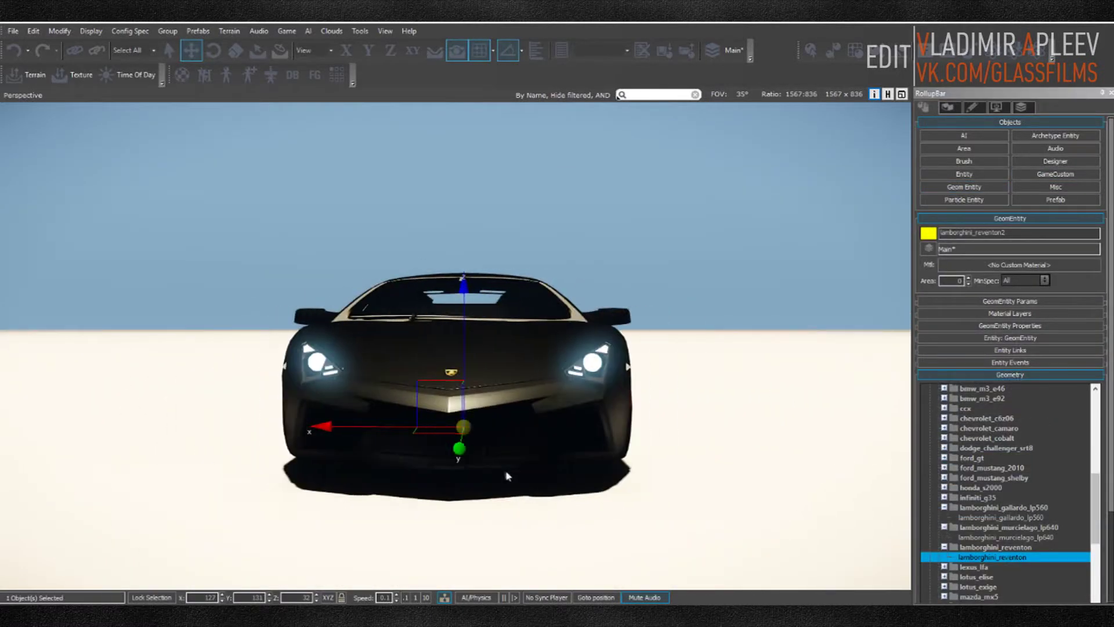
Step: Lower the Lamborghini's SubMtl5 glossiness and darken its specular colour
right_drag(507, 476, 507, 458)
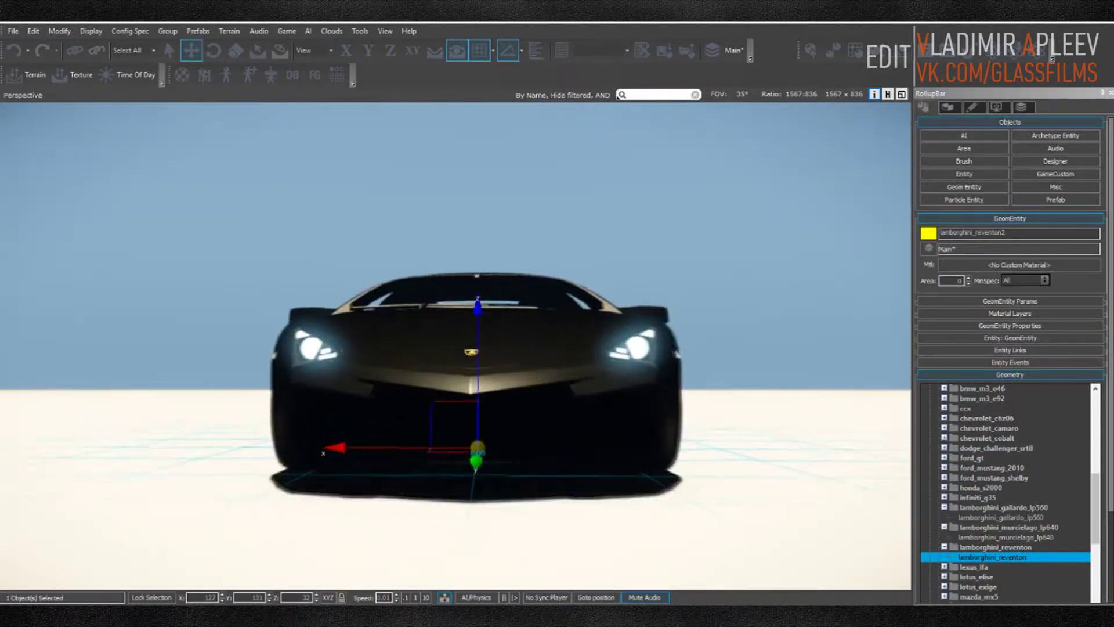
scroll(456, 348, down, 2)
key(m)
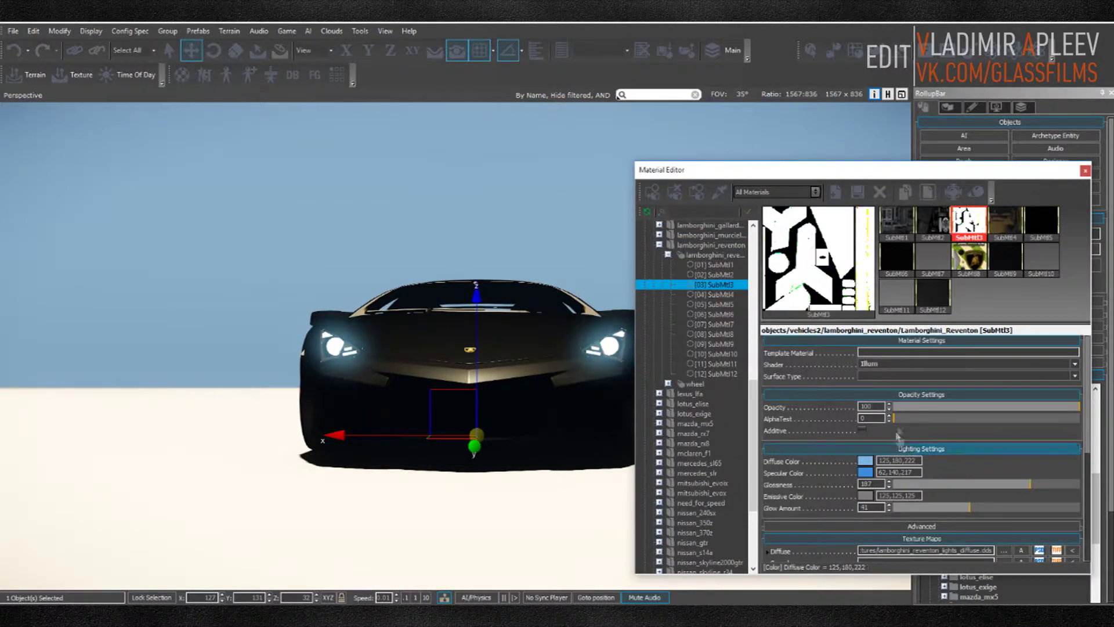
click(1042, 223)
drag(990, 484, 964, 484)
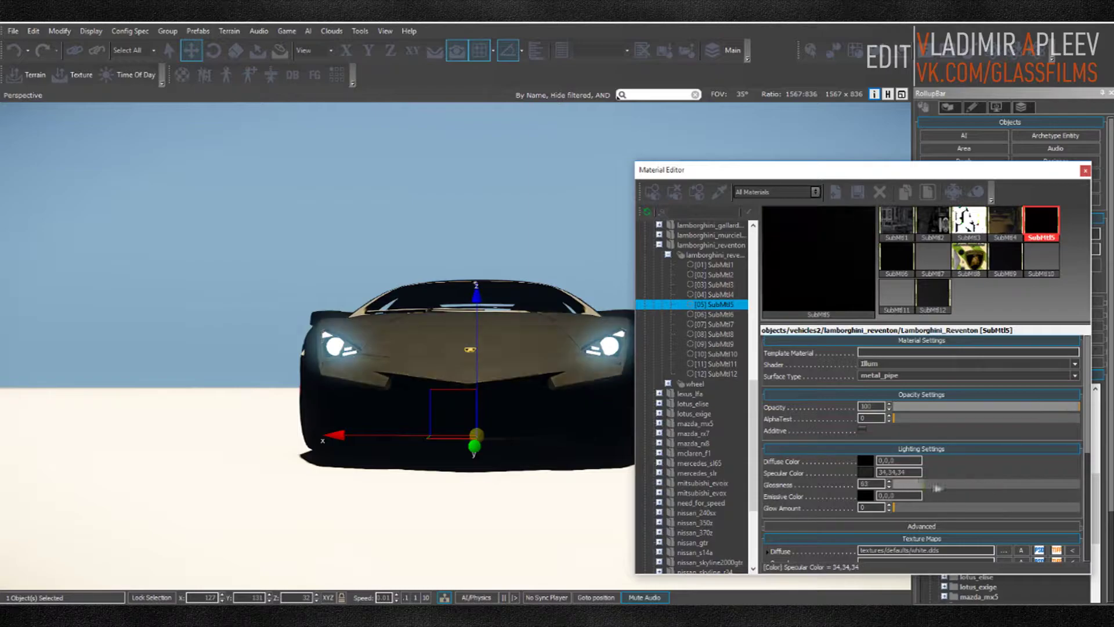
click(866, 473)
drag(579, 279, 579, 348)
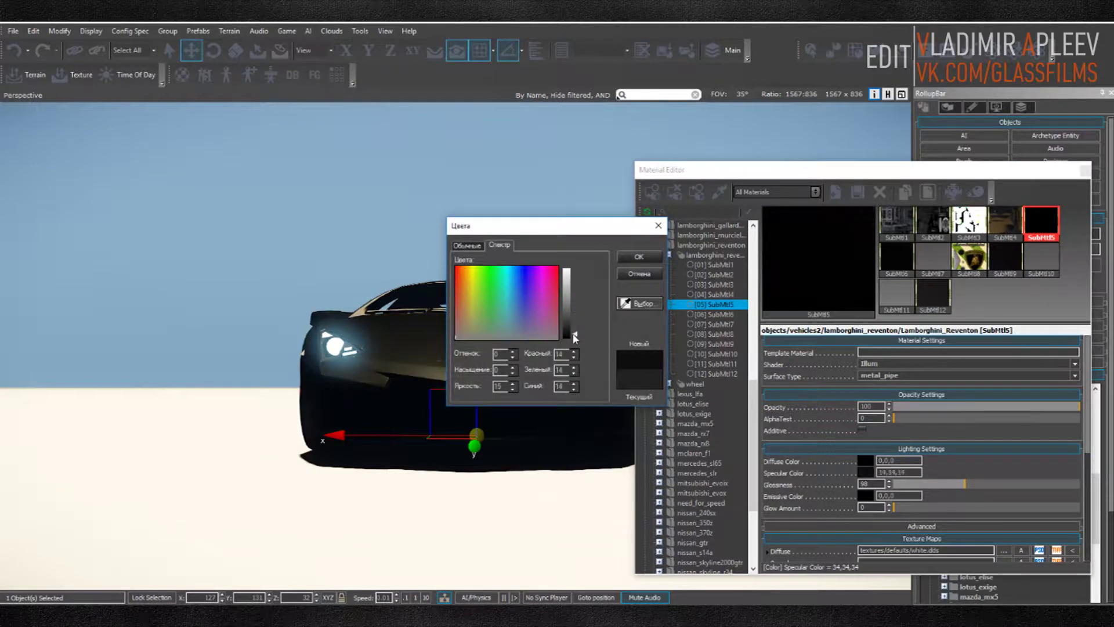
click(640, 256)
mouse_move(965, 484)
mouse_down()
mouse_move(947, 486)
mouse_move(1080, 487)
mouse_up()
Step: Give SubMtl12 the black.dds diffuse texture, then close the Material Editor and deselect the car
click(858, 194)
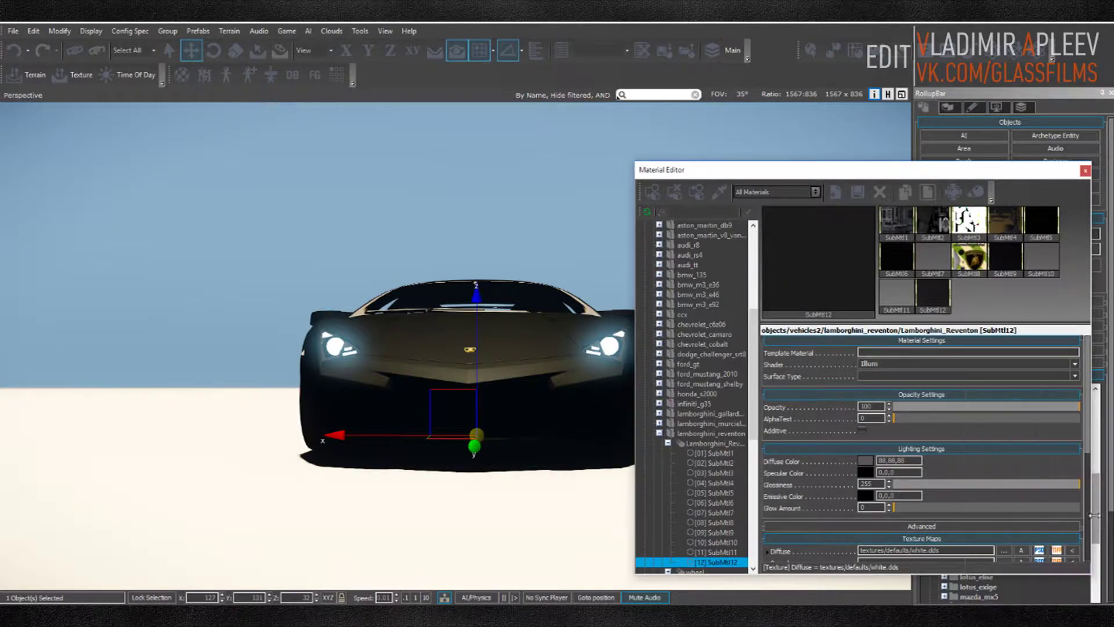
scroll(993, 500, down, 1)
click(1004, 502)
click(644, 275)
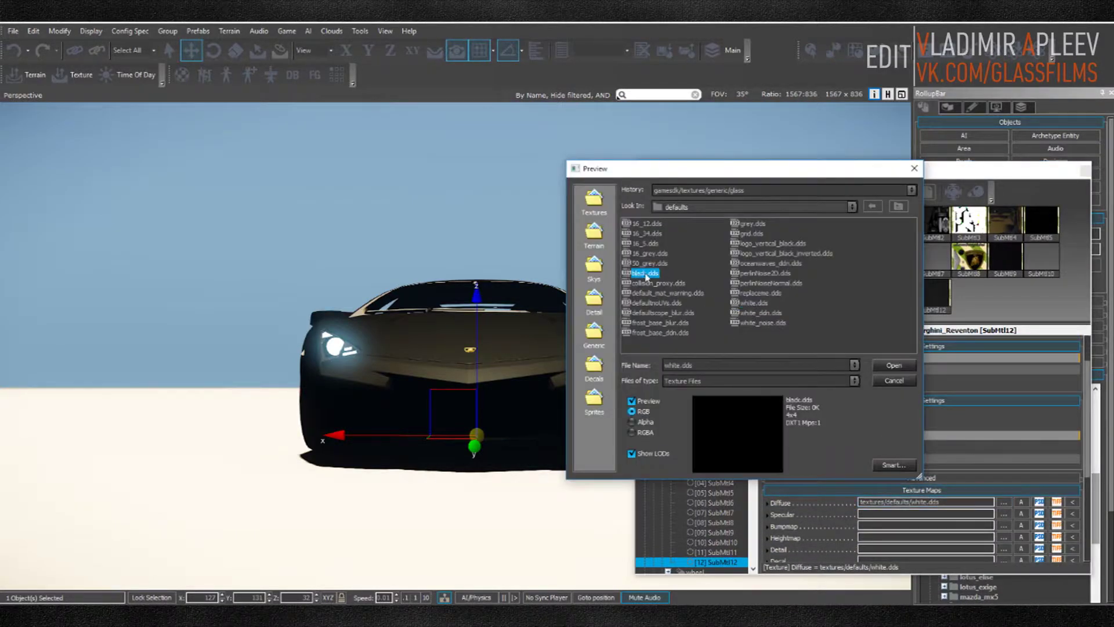
key(Return)
key(Escape)
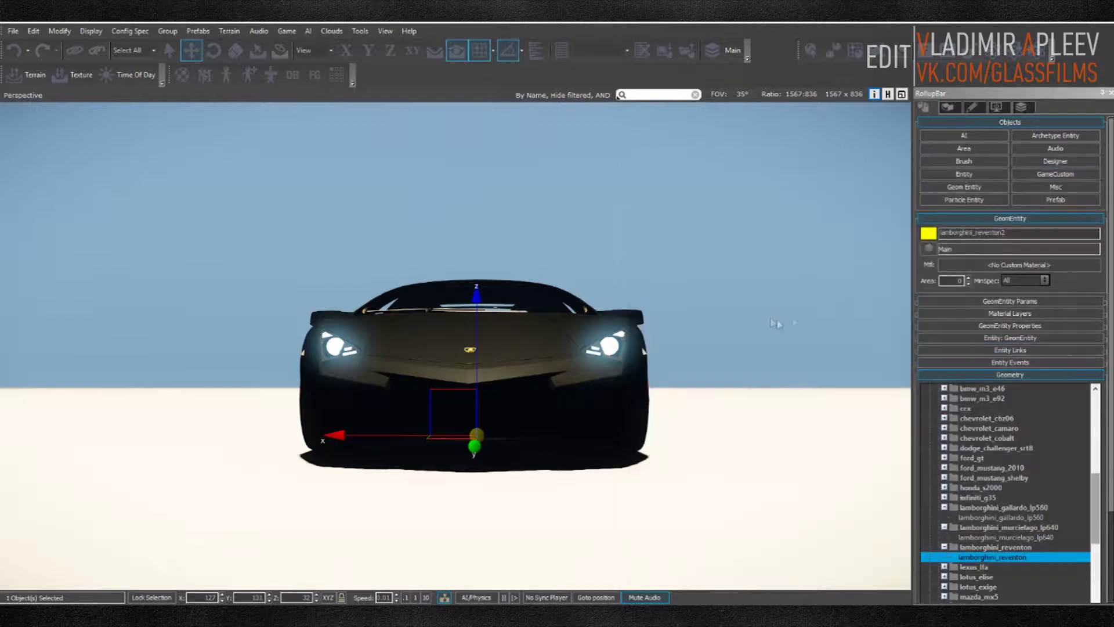
key(Escape)
Step: Browse the terrain materials, previewing asphalt_clean, ground_mud_b and a stony ground
click(72, 74)
click(557, 363)
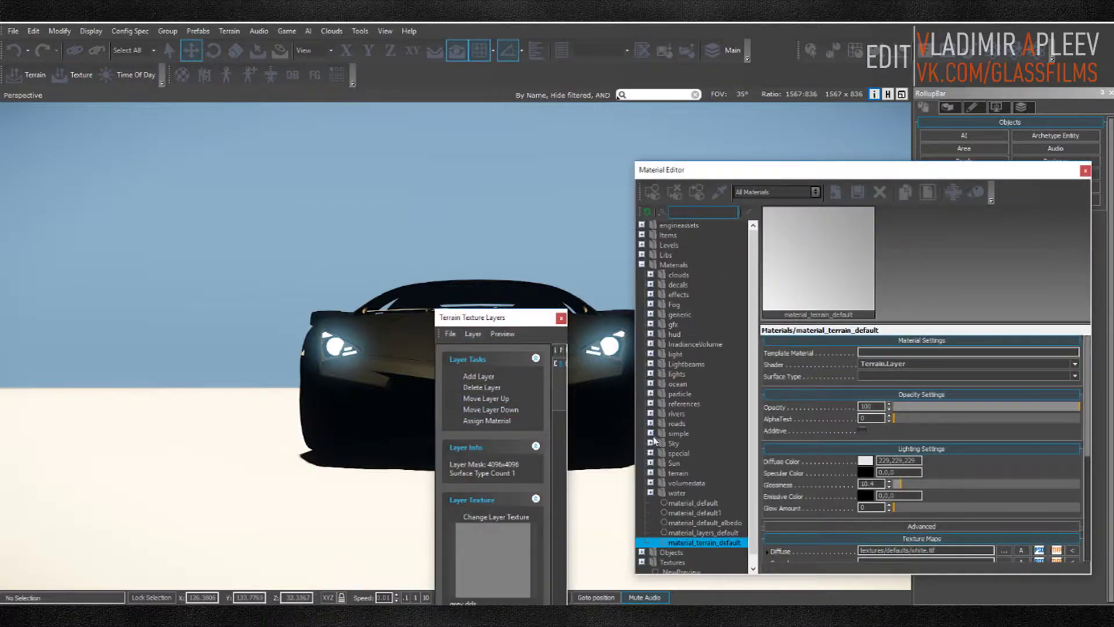
double_click(678, 473)
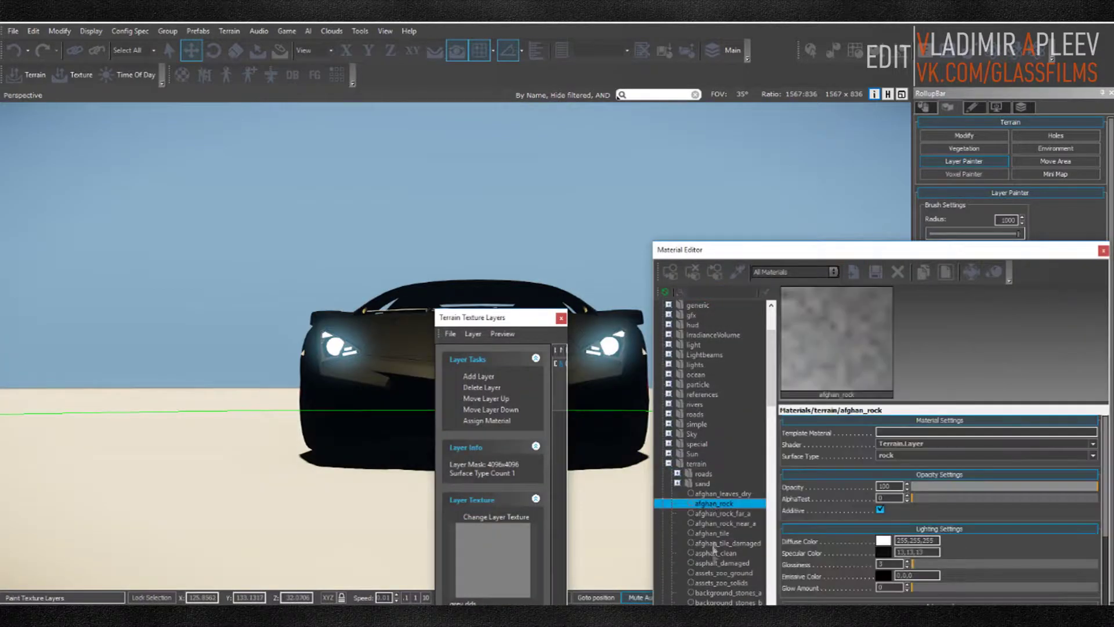
click(718, 551)
scroll(719, 451, down, 4)
click(717, 446)
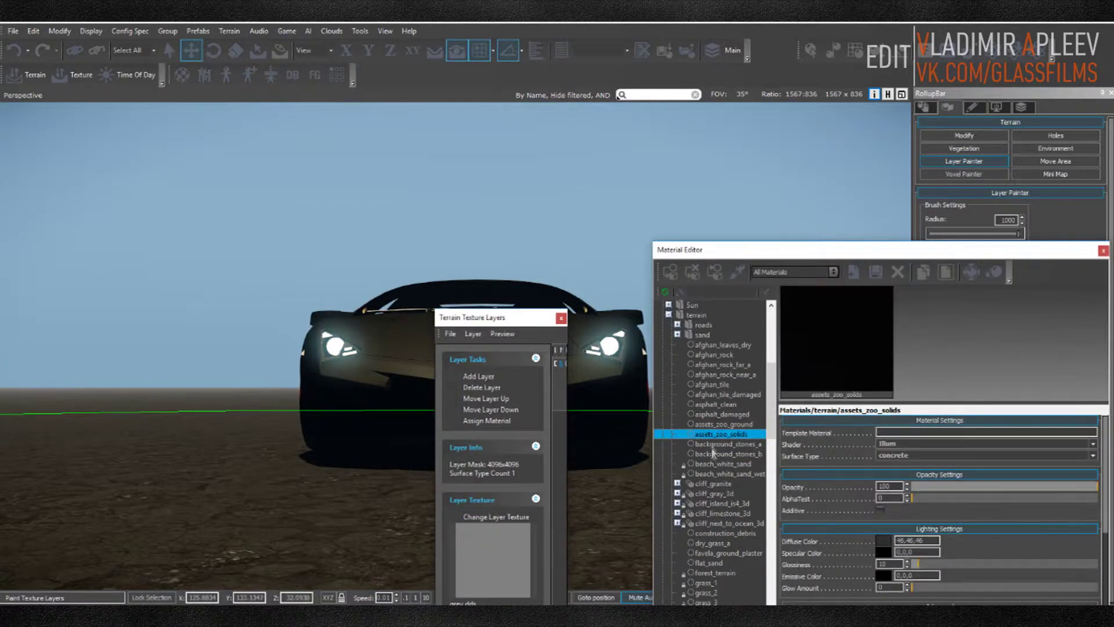
scroll(717, 458, down, 9)
click(717, 468)
scroll(719, 464, down, 6)
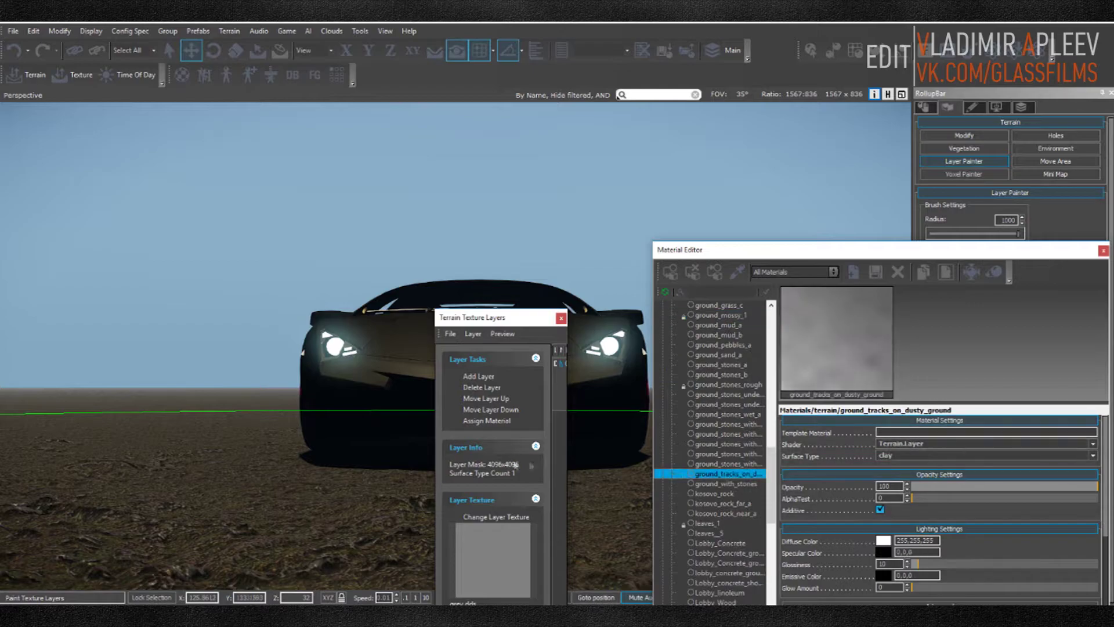
click(720, 434)
scroll(715, 522, down, 4)
Step: Assign the nm_rock material to the terrain layer
click(715, 522)
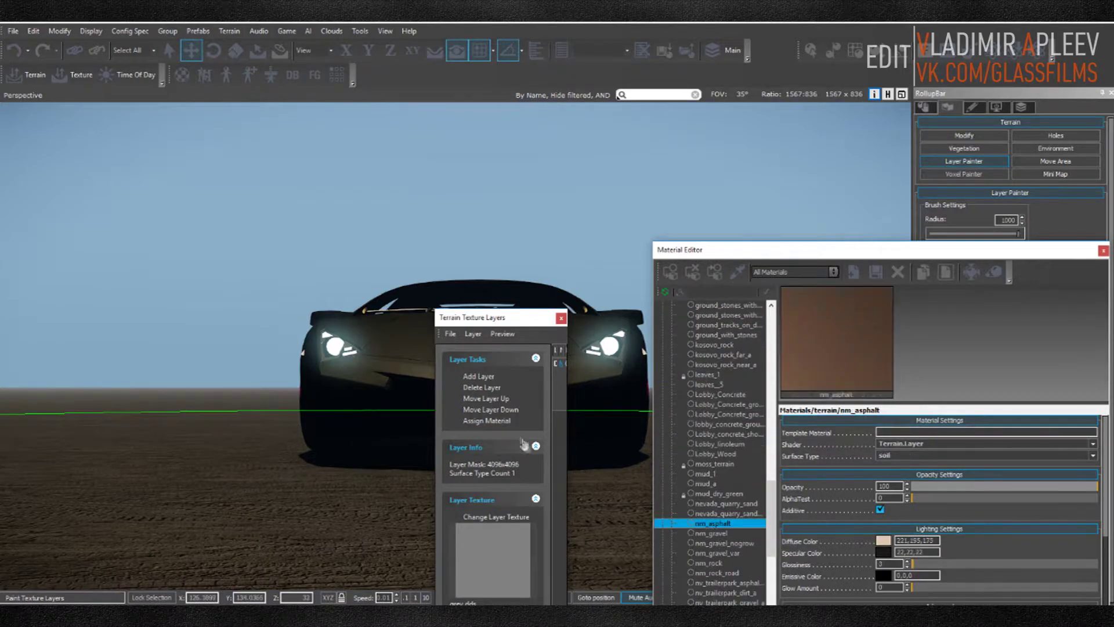
scroll(715, 522, down, 3)
click(709, 474)
click(487, 421)
Step: Tint the terrain layer grey and set nm_rock's diffuse colour to light grey 167,167,163
click(1102, 250)
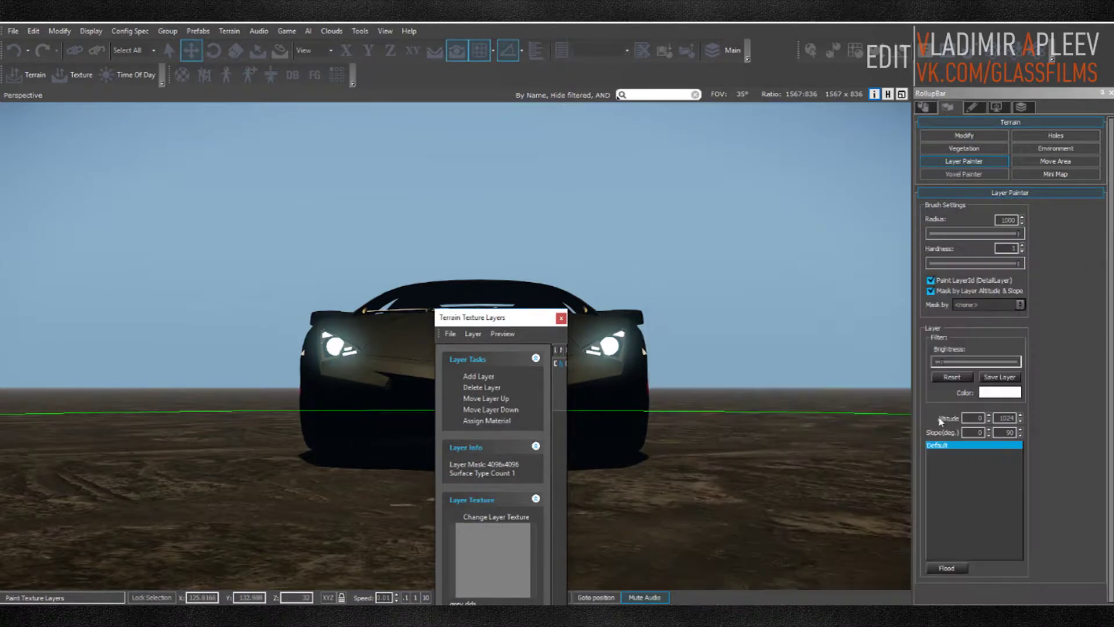
click(1000, 392)
click(639, 259)
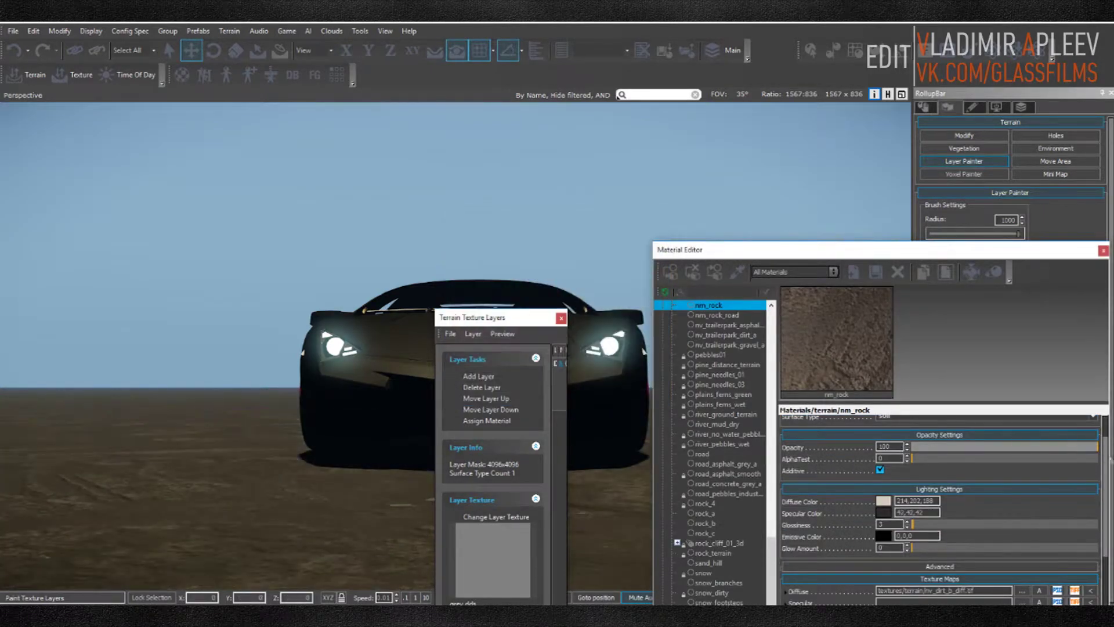
click(883, 500)
mouse_move(568, 279)
mouse_down()
mouse_move(567, 311)
mouse_move(574, 293)
mouse_up()
click(639, 256)
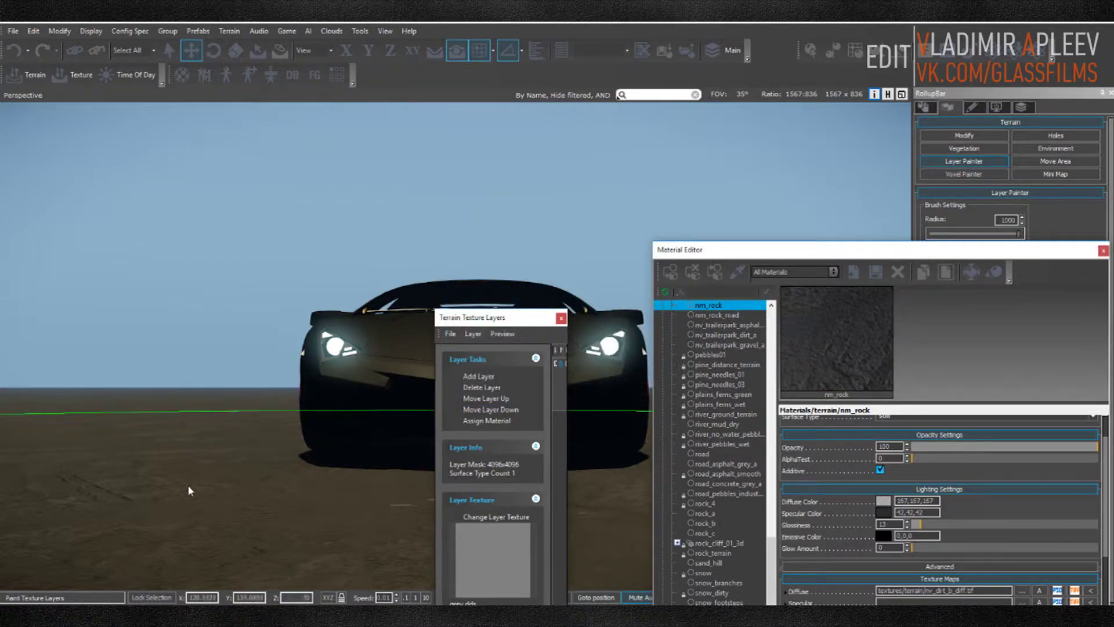
click(1103, 251)
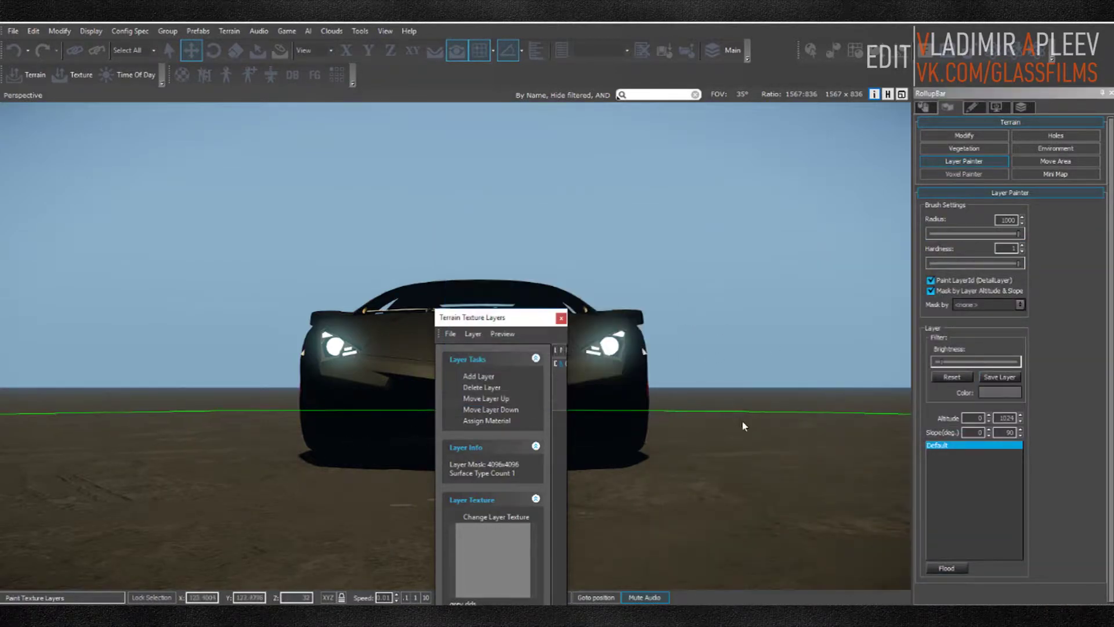
key(Escape)
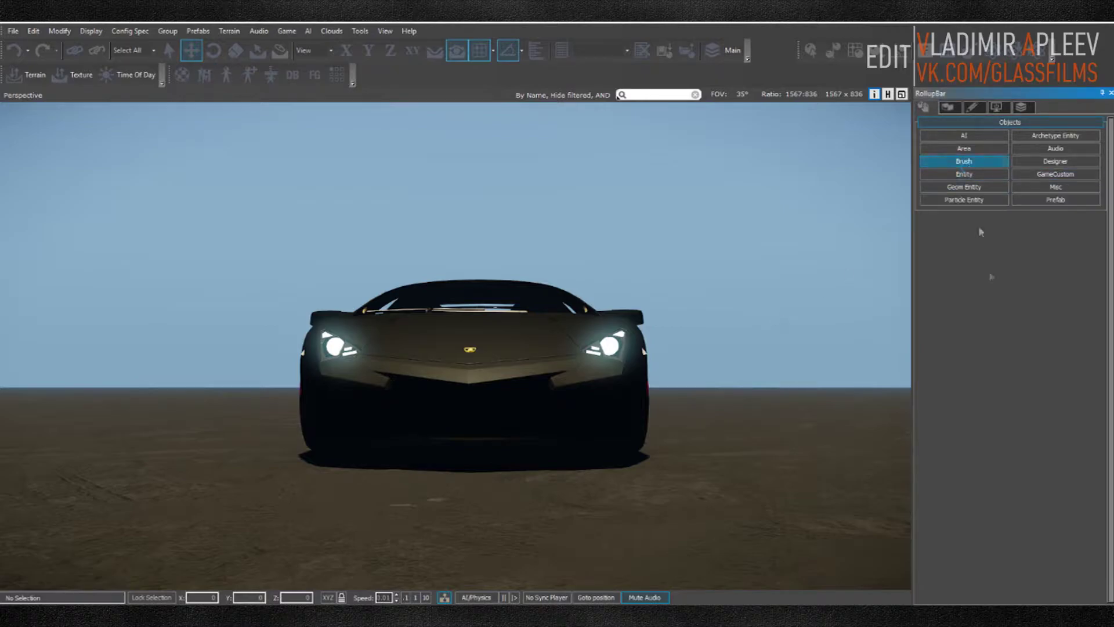
Step: Place a primitive_plane_noproxy from Brush > default and stand it upright above the car
click(936, 313)
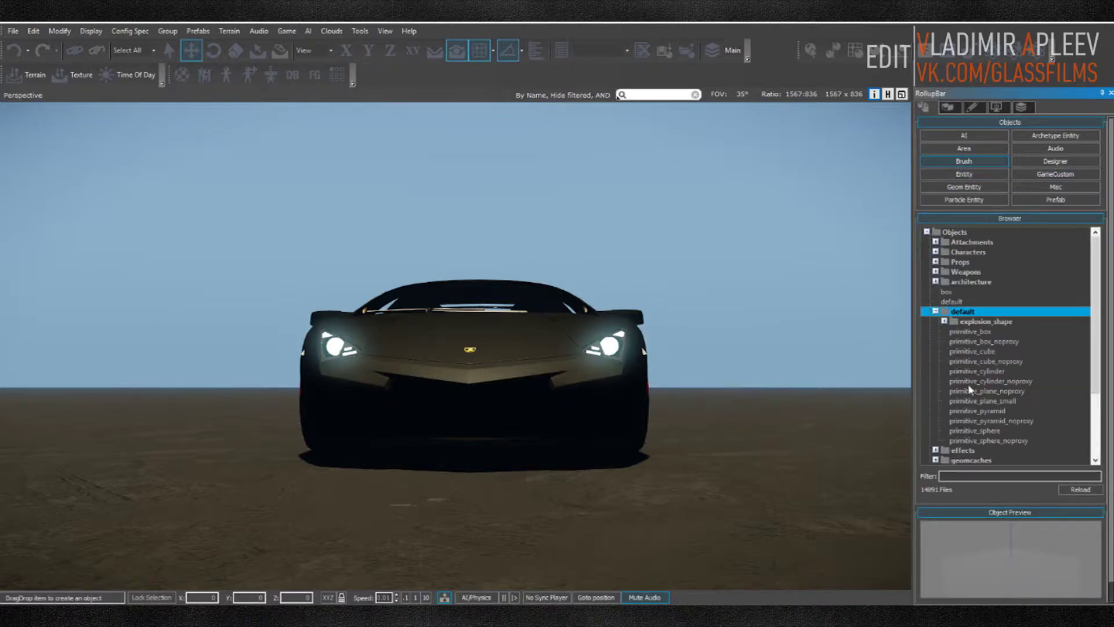
drag(963, 390, 647, 468)
key(2)
drag(386, 525, 393, 517)
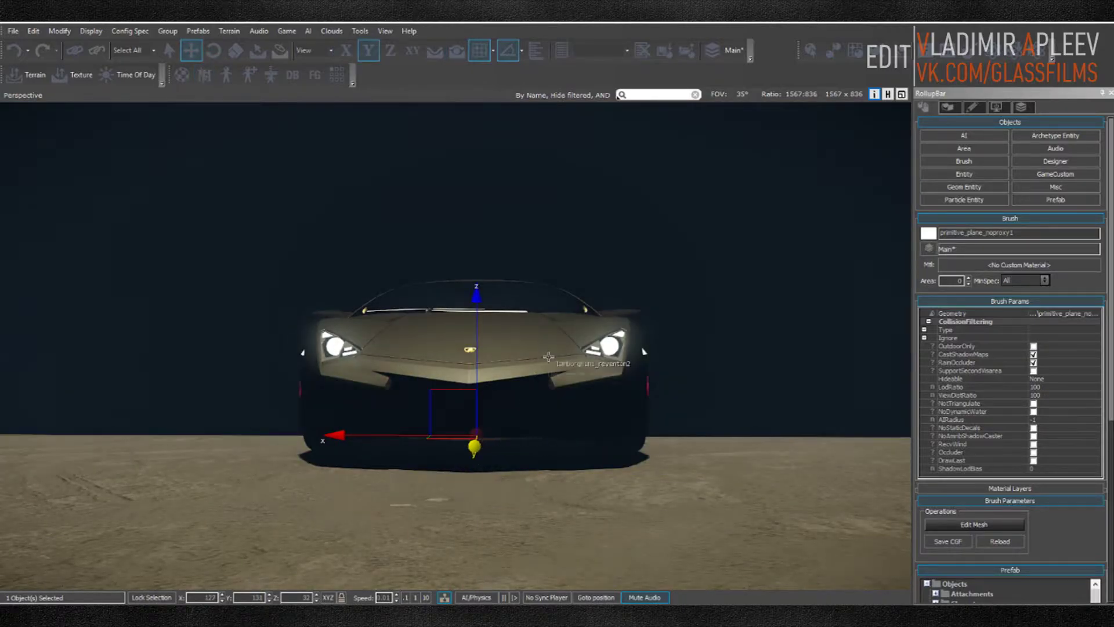
key(ctrl+s)
mouse_move(393, 322)
mouse_down()
mouse_move(388, 271)
mouse_move(406, 306)
mouse_up()
mouse_move(477, 225)
mouse_down()
mouse_move(476, 347)
mouse_move(444, 363)
mouse_up()
key(2)
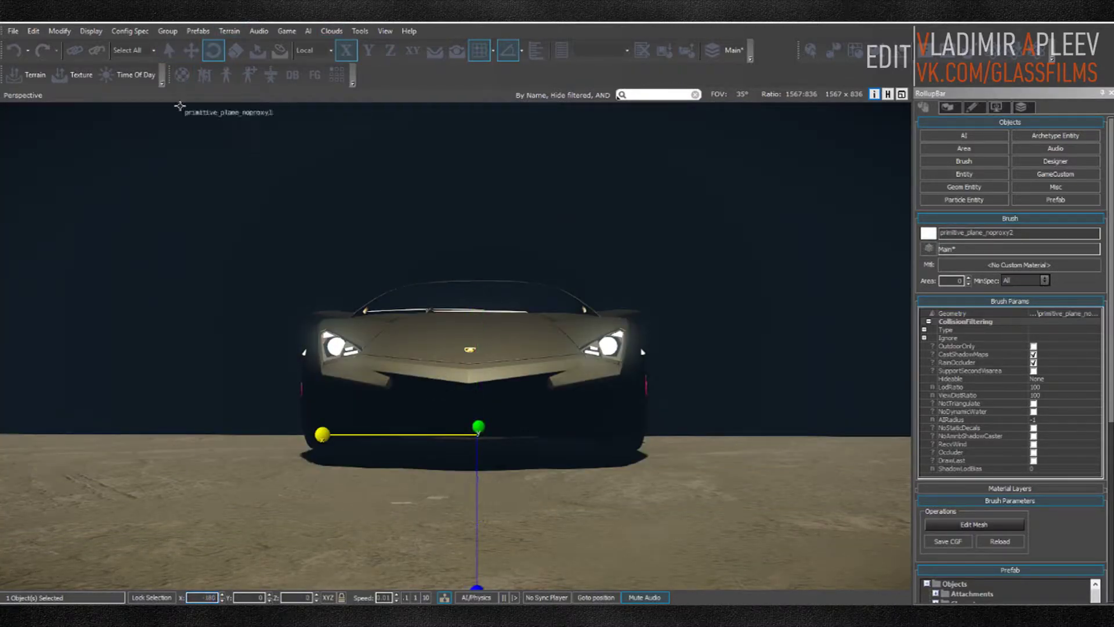
key(ctrl+z)
drag(316, 594, 222, 607)
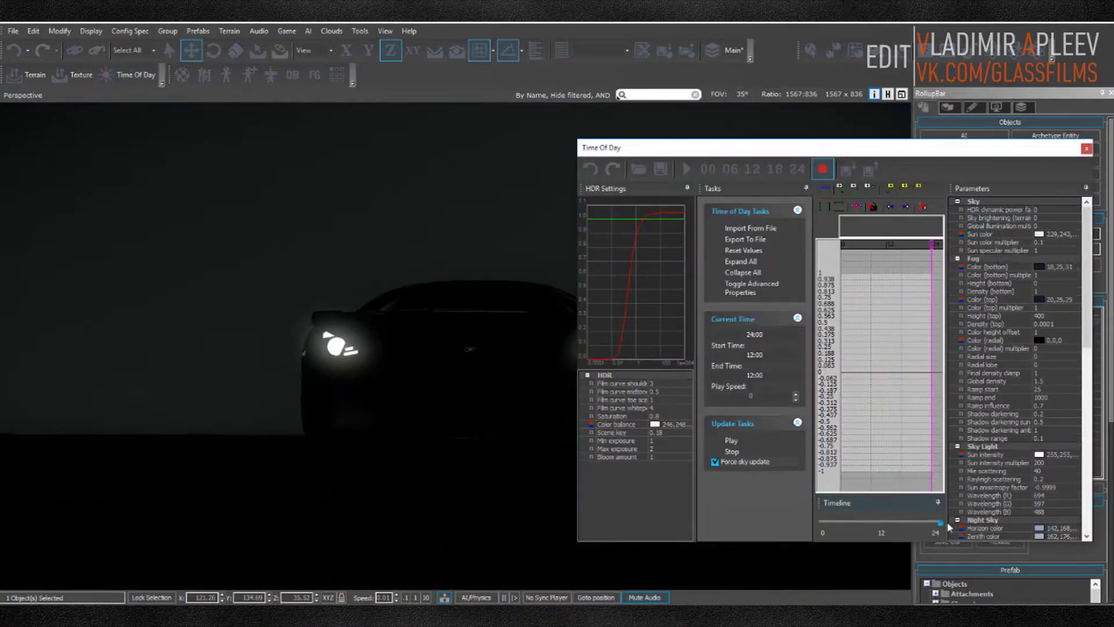
Step: Assign the black material to the plane
text(m)
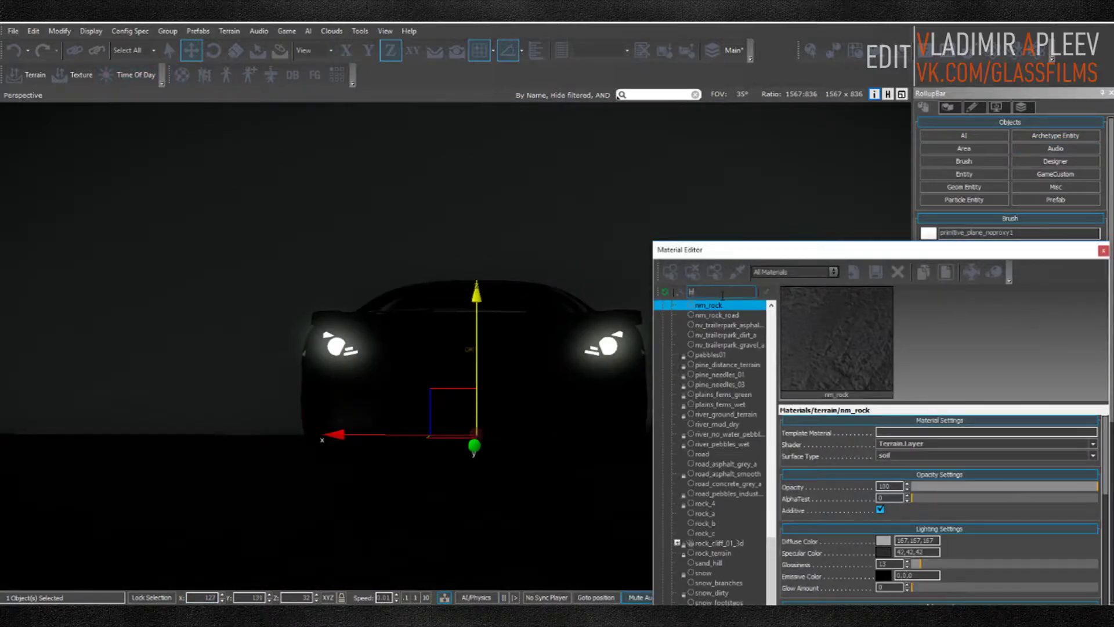
text(b3ac2)
click(709, 486)
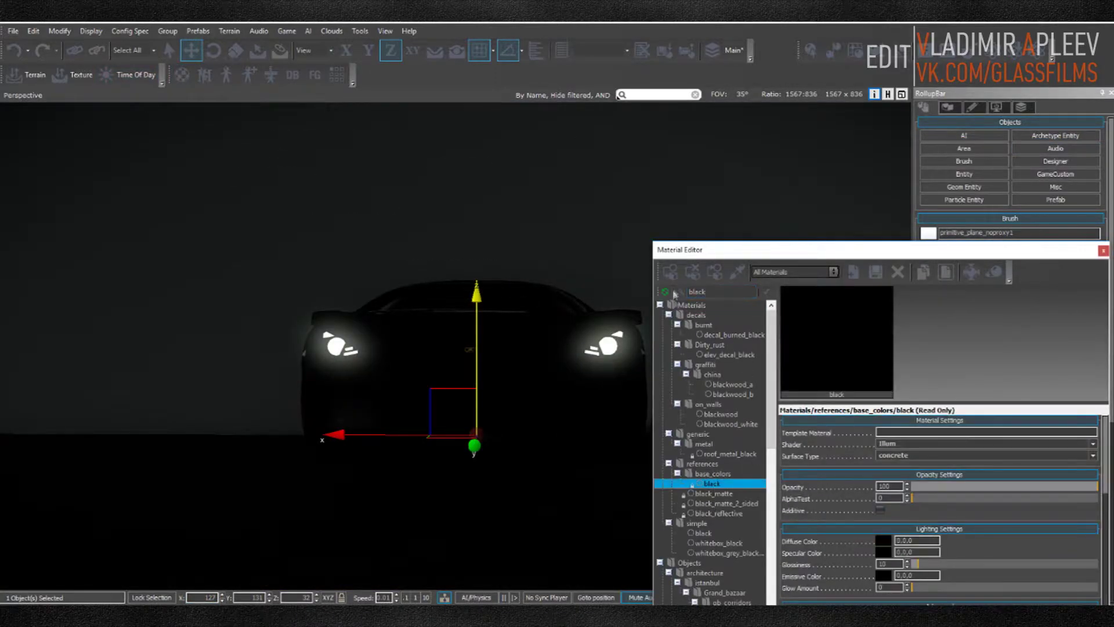
click(737, 272)
click(1103, 251)
click(964, 174)
Step: Place a light above the car, adjust its multipliers and widen its radius to 2.6
drag(946, 326, 480, 232)
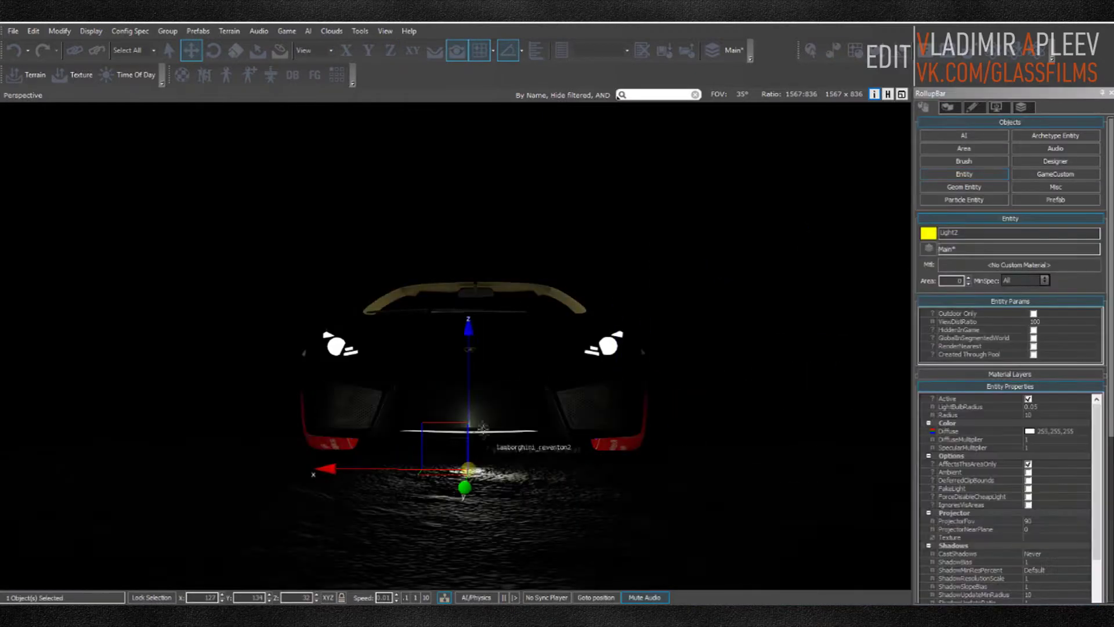
click(1057, 450)
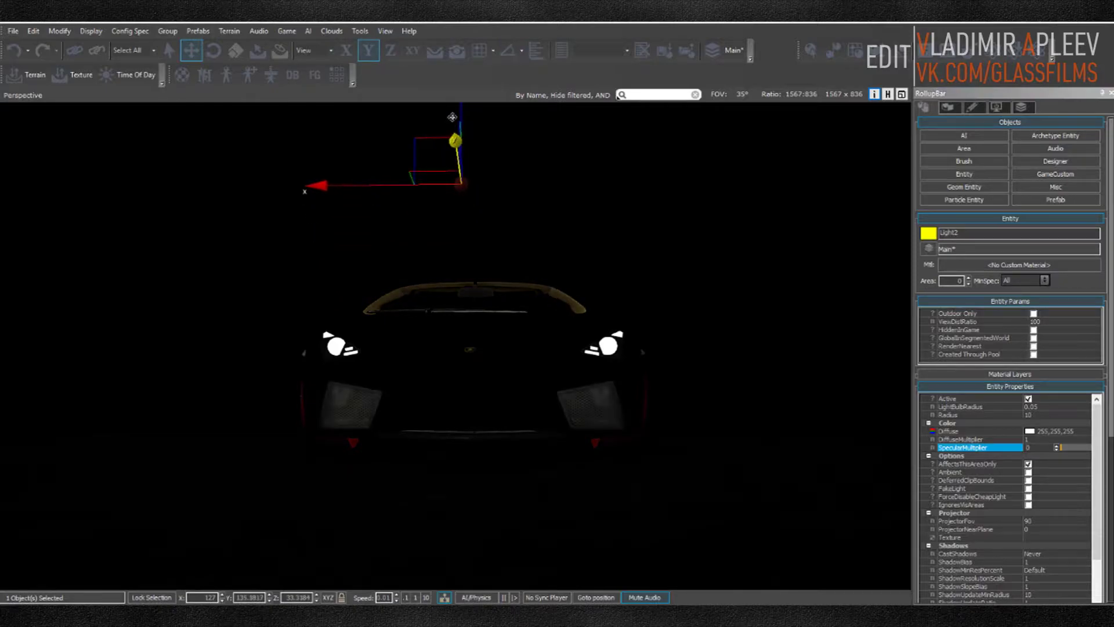
drag(469, 210, 465, 120)
click(1069, 449)
mouse_move(1071, 452)
mouse_down()
mouse_move(1057, 443)
mouse_move(1058, 348)
mouse_up()
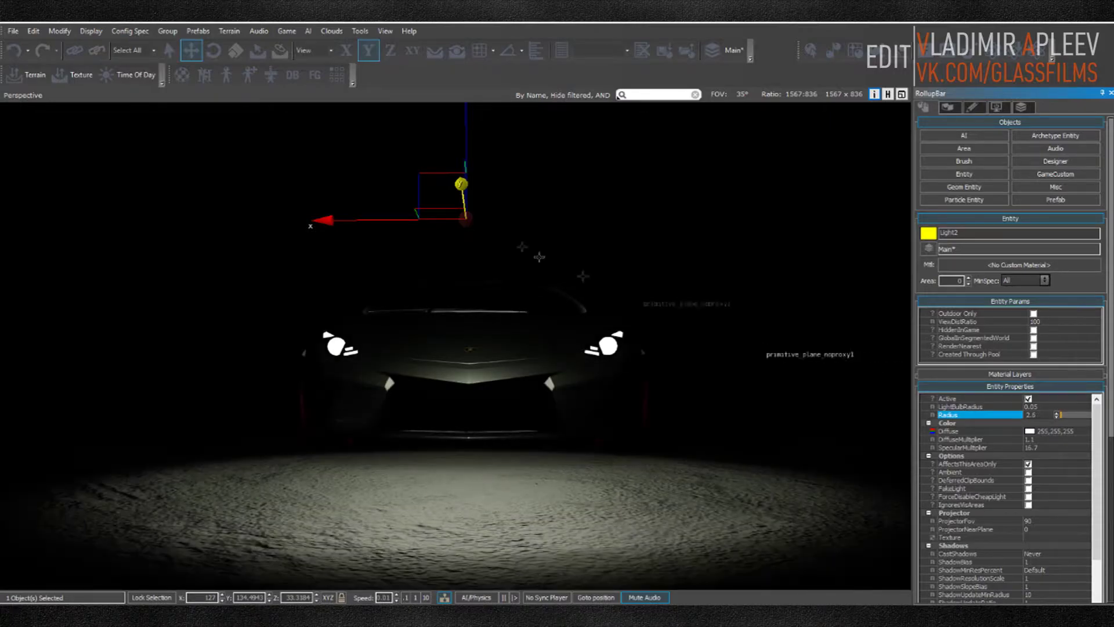
mouse_move(463, 191)
mouse_down()
mouse_move(467, 226)
mouse_move(465, 213)
mouse_up()
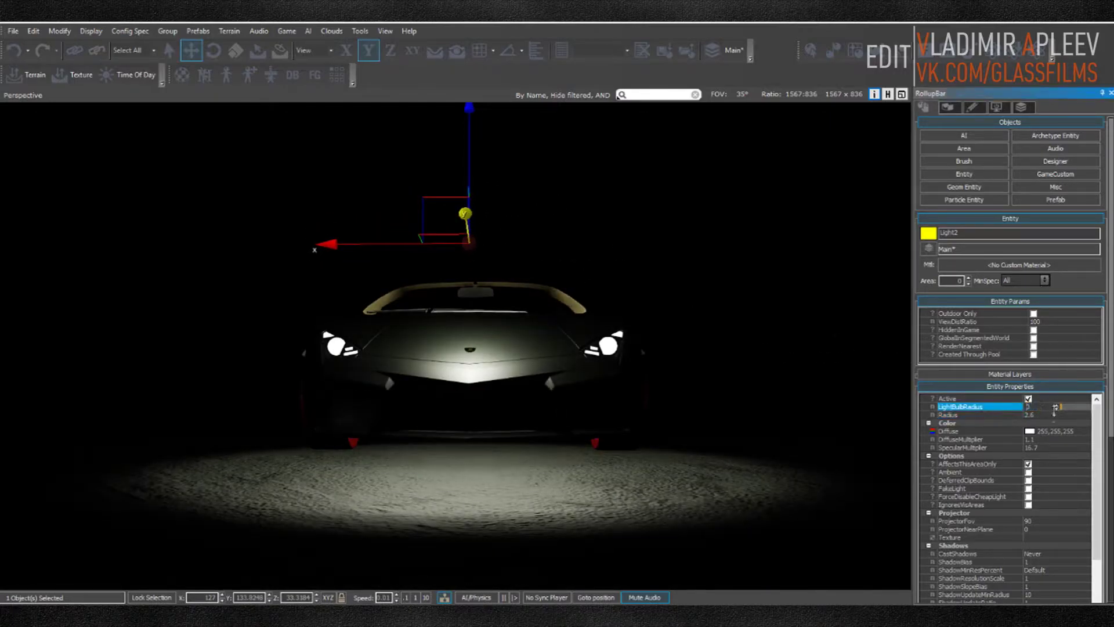
Step: Give the light V.High Spec shadows, higher multipliers and a light grey 161,161,161 colour
click(1053, 554)
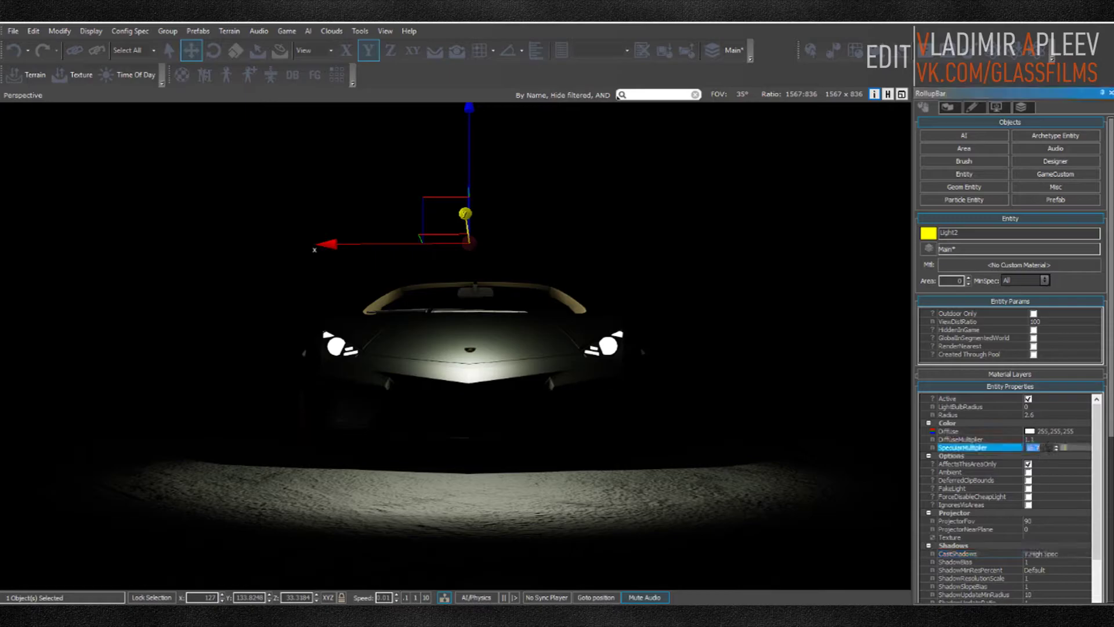
text(2)
key(Return)
drag(1058, 445, 1056, 434)
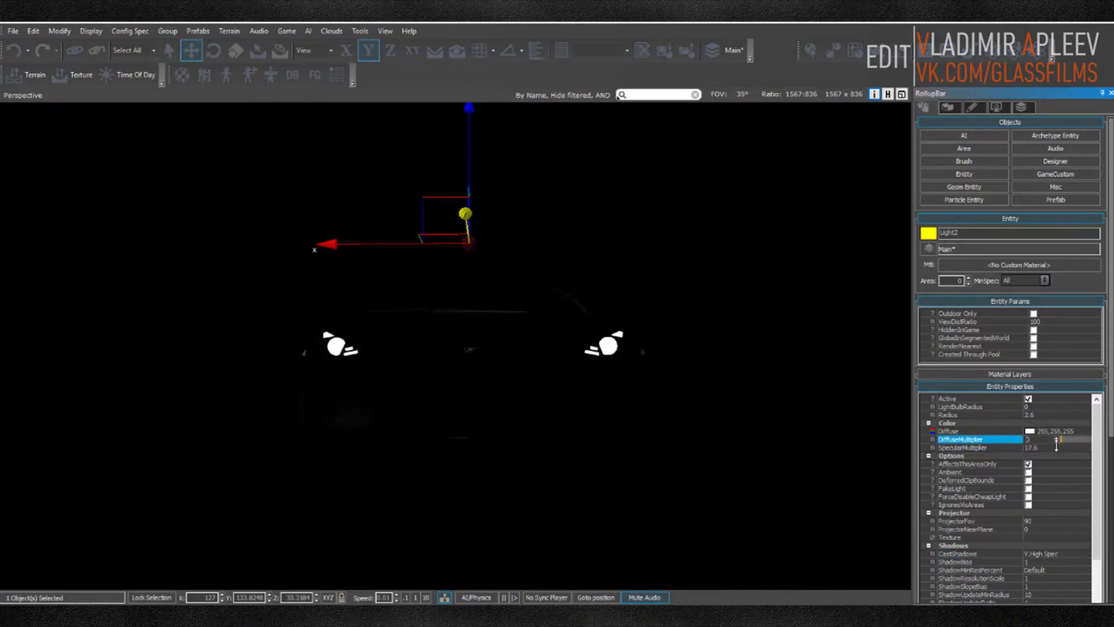
click(1057, 430)
click(639, 256)
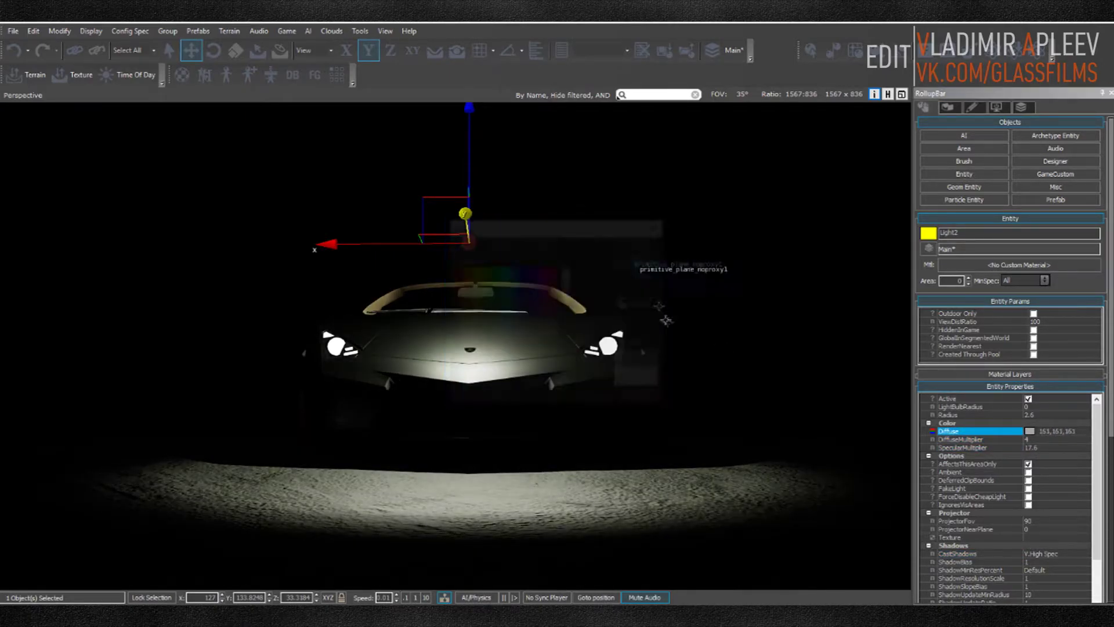
mouse_move(445, 196)
mouse_down()
mouse_move(445, 166)
mouse_move(473, 167)
mouse_move(461, 153)
mouse_up()
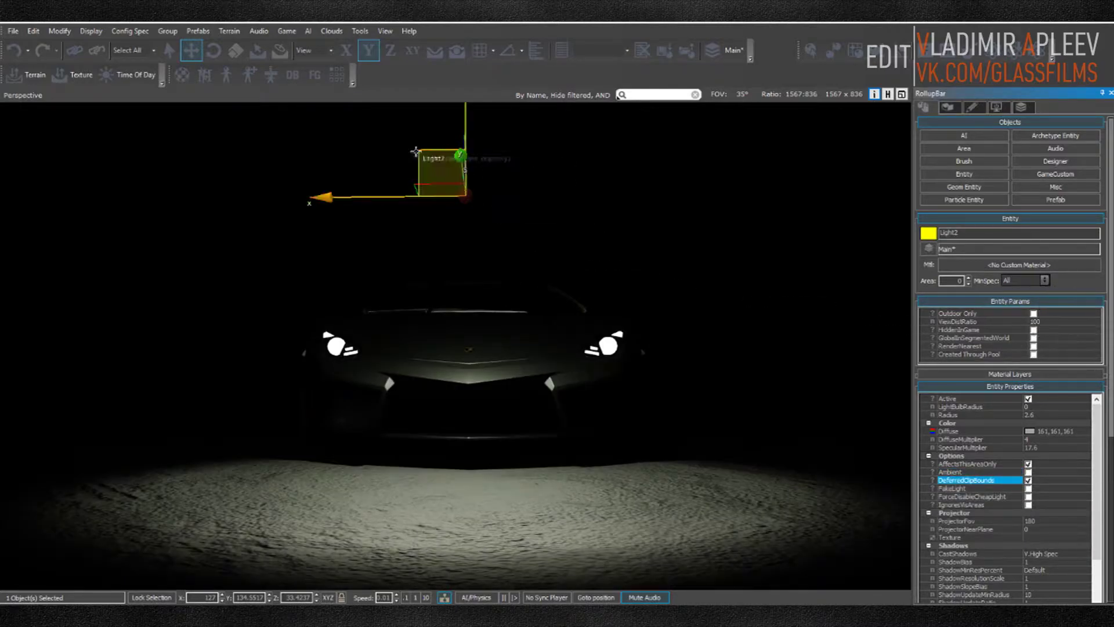
Step: Open and close the scene Lighting settings from the Terrain menu
click(229, 30)
click(249, 90)
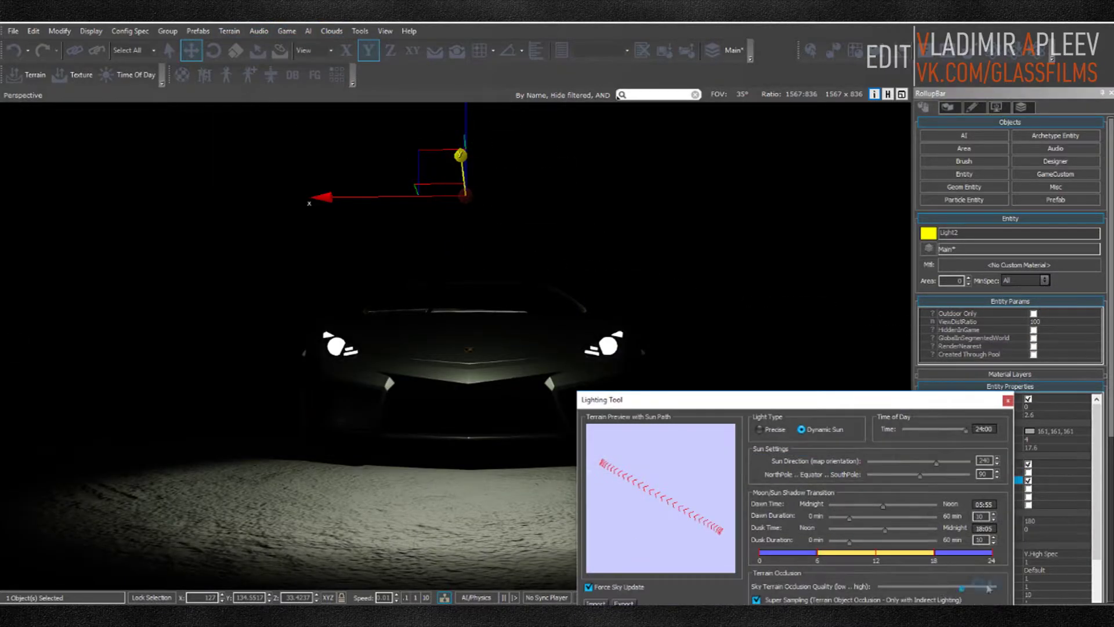
click(1008, 401)
Step: Select the Lamborghini and raise its SubMtl5 glossiness slightly
click(583, 299)
key(m)
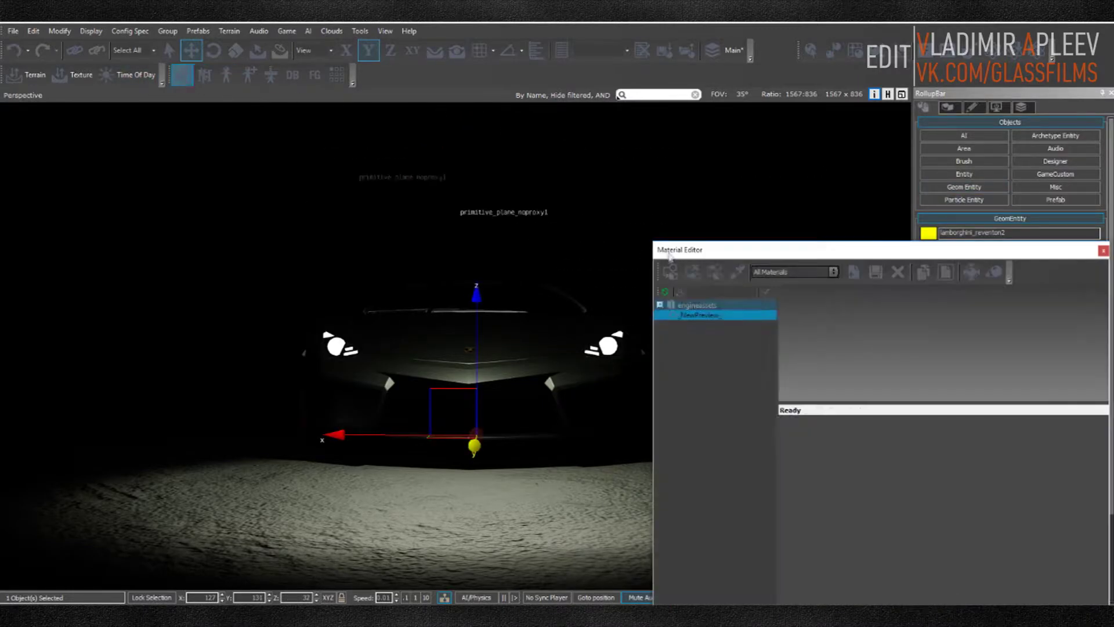
click(1048, 315)
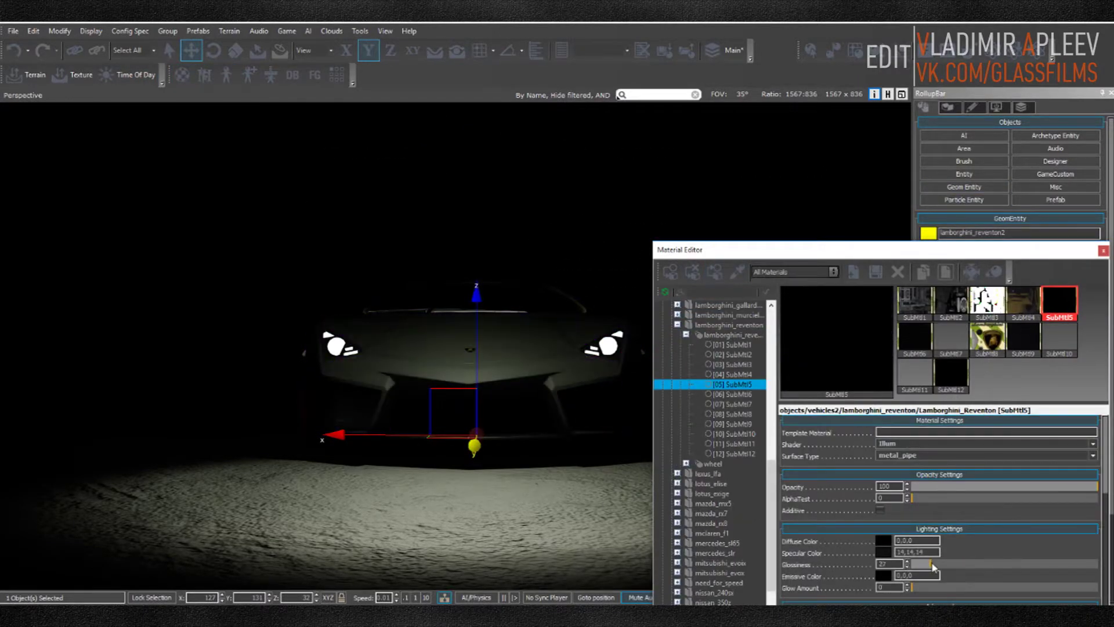
drag(932, 563, 942, 565)
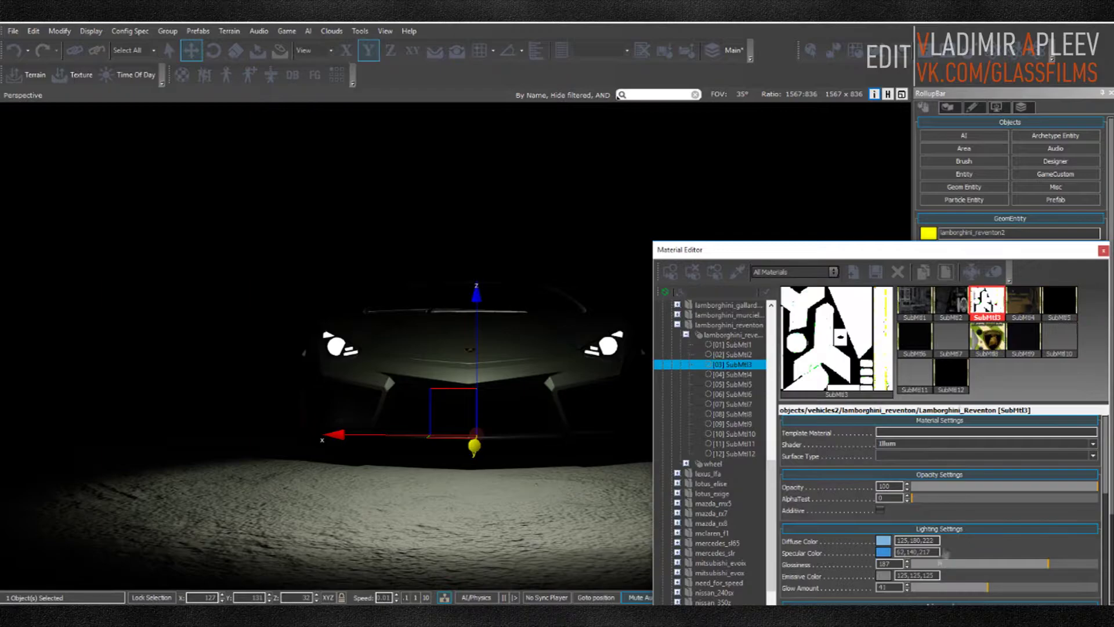
Step: Place Light3 at the right headlight with V.High Spec shadows and light blue 64,197,224 colour
click(1104, 251)
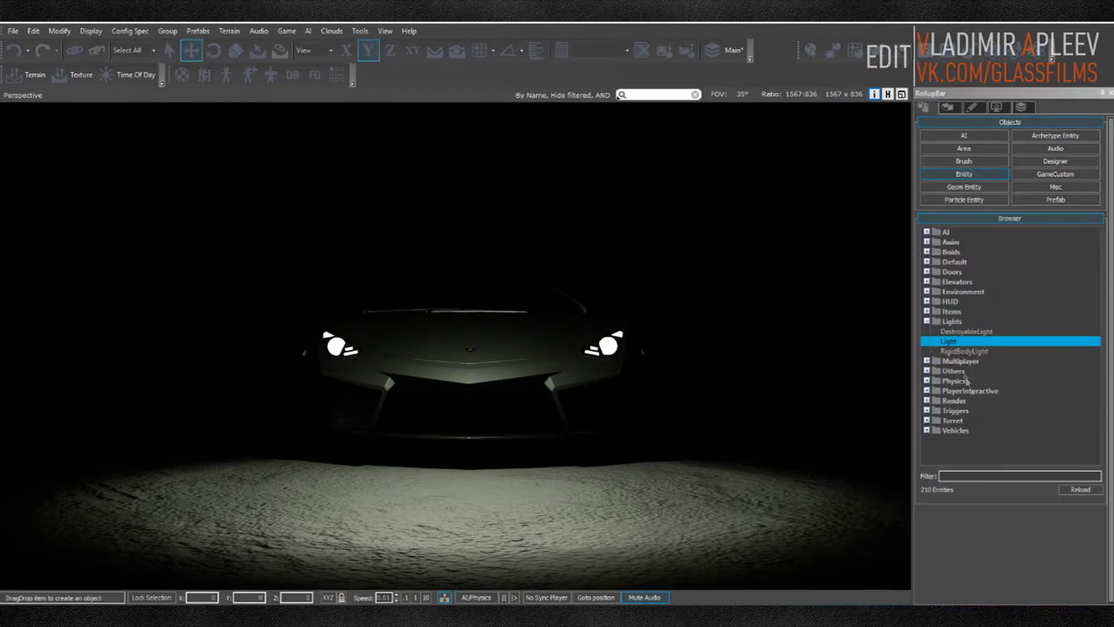
click(616, 301)
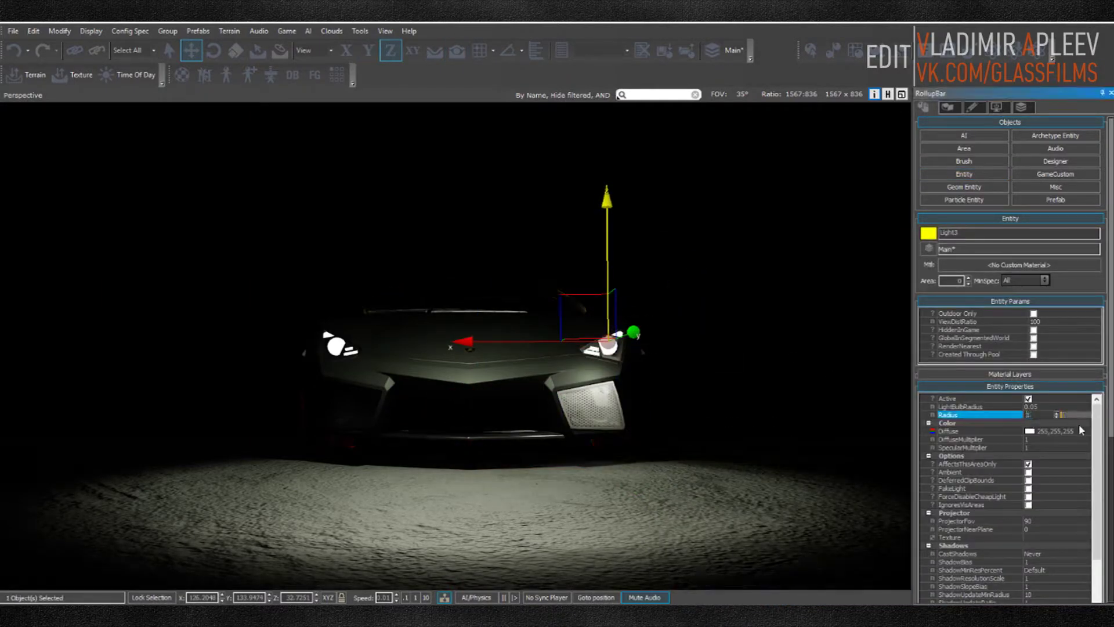
click(1057, 554)
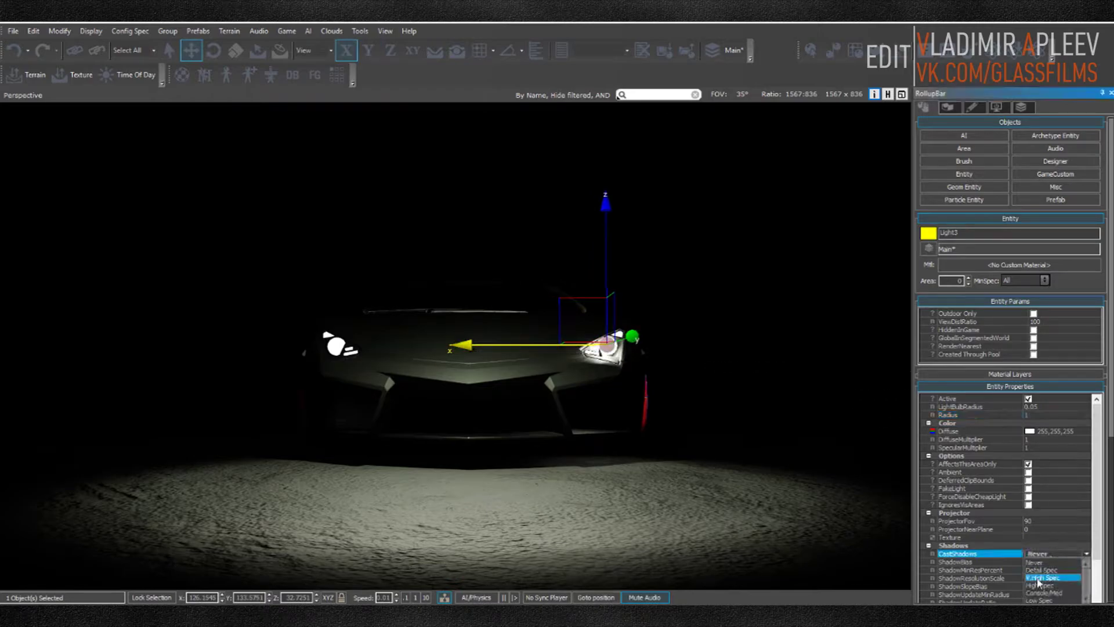
click(1039, 598)
double_click(1056, 430)
click(766, 308)
key(Return)
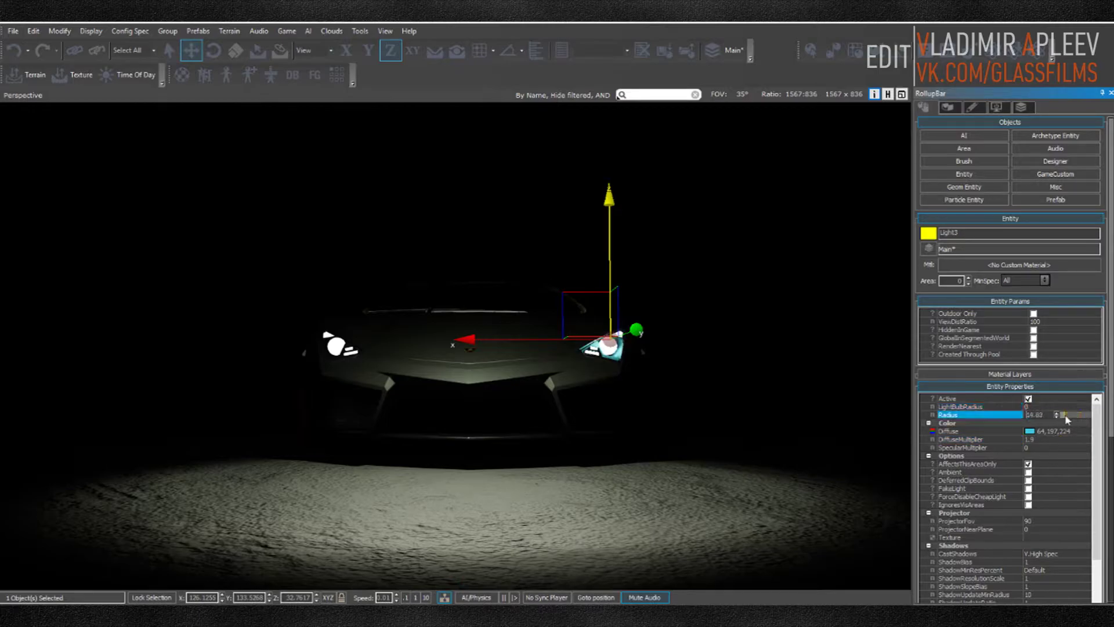
Step: Try ground_mud_a, assets_zoo_ground and ground_pebbles_a as the terrain material
click(371, 454)
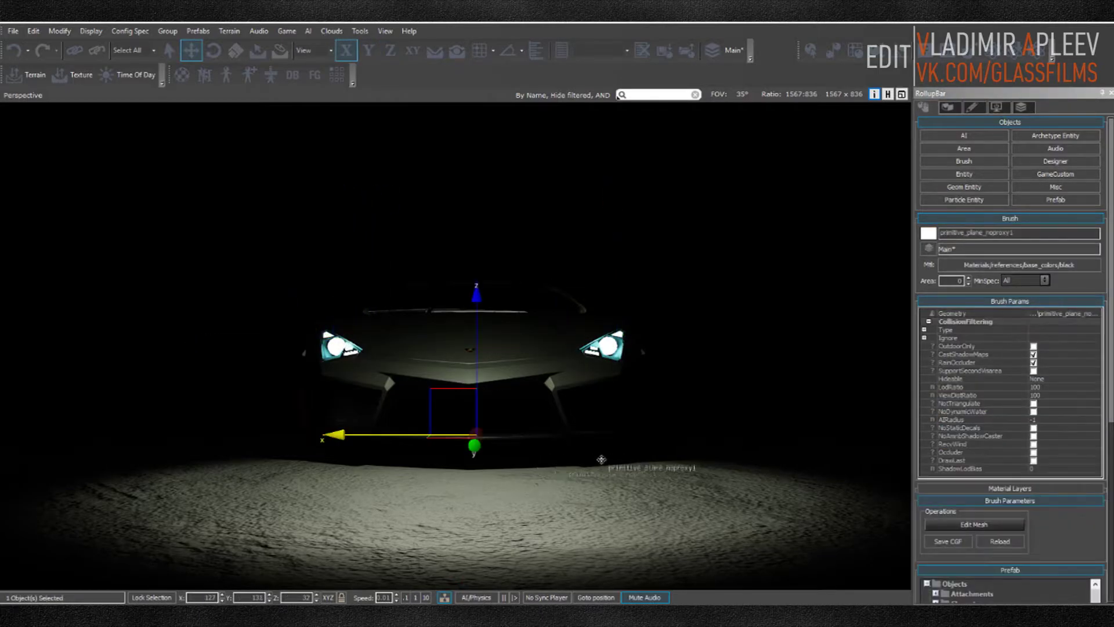
click(75, 74)
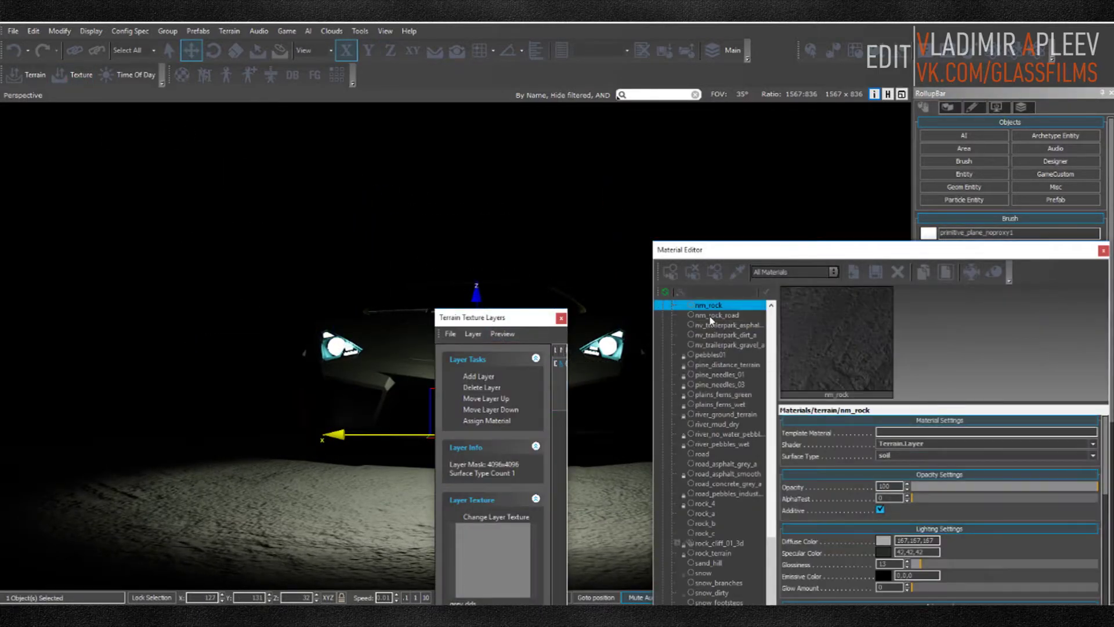
click(715, 484)
click(486, 420)
scroll(726, 406, up, 5)
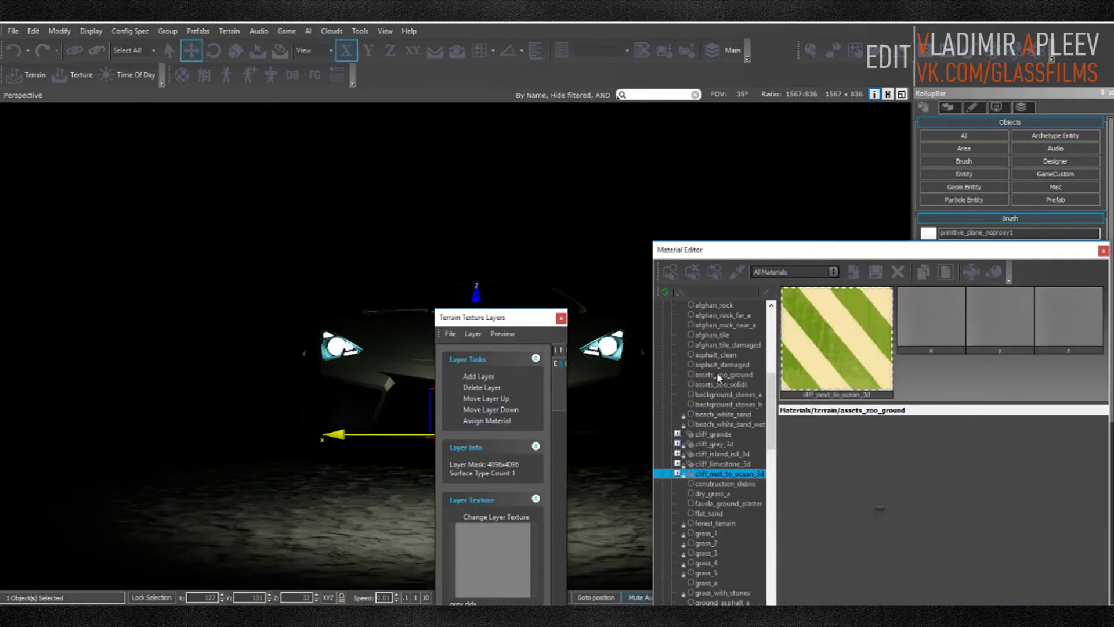
click(725, 374)
click(743, 399)
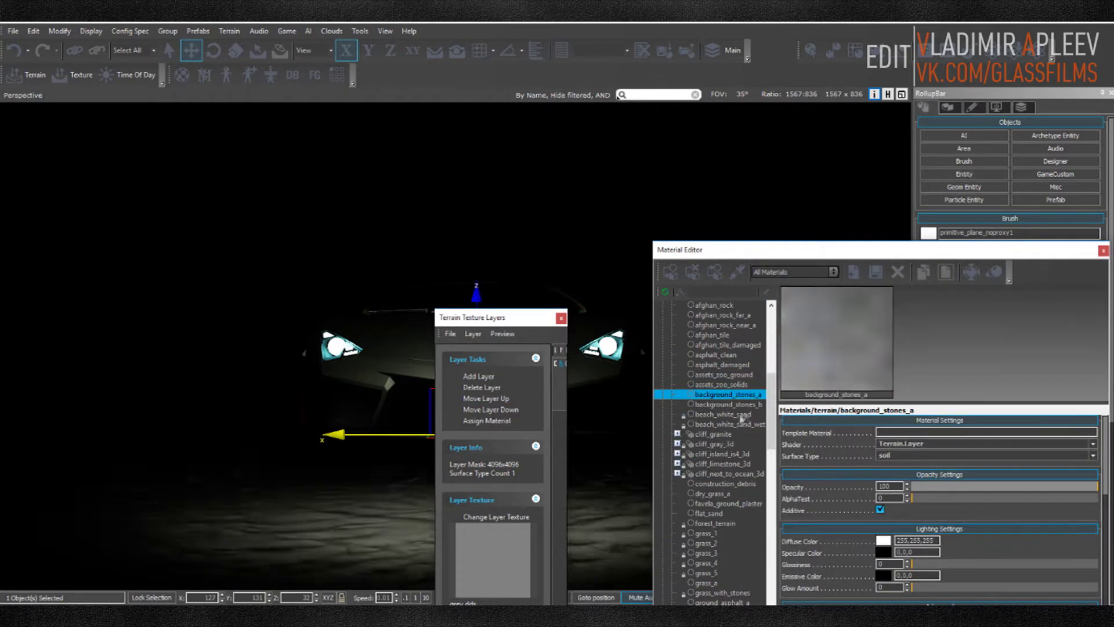
scroll(725, 406, down, 10)
click(723, 325)
click(486, 420)
scroll(719, 418, down, 7)
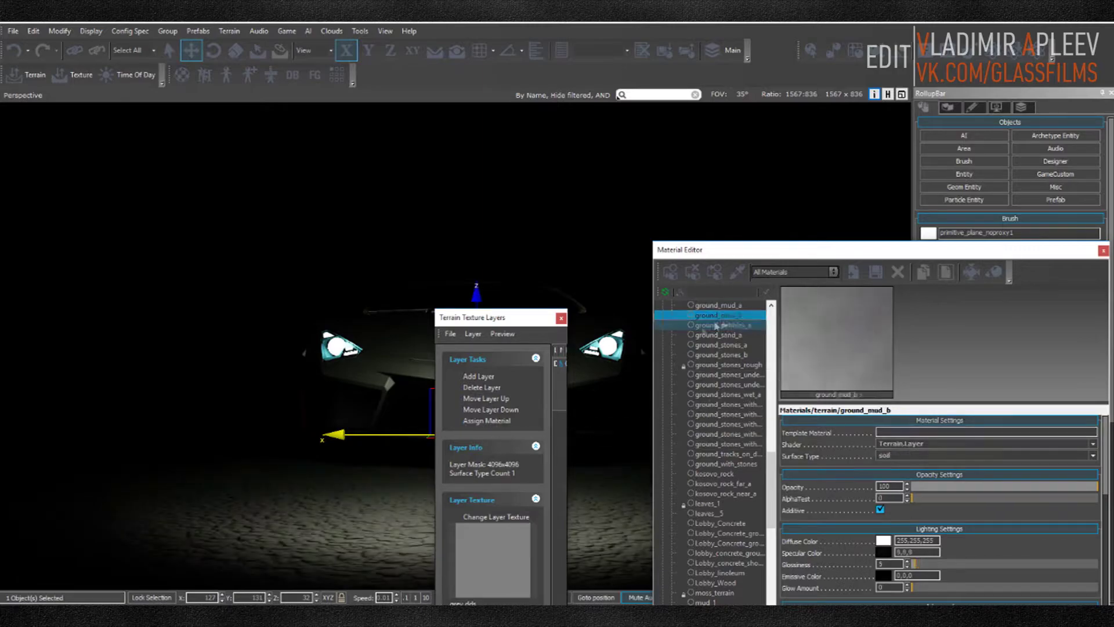
Step: Try nm_gravel, then settle on road_asphalt_smooth for the terrain and close the editors
click(714, 454)
click(487, 420)
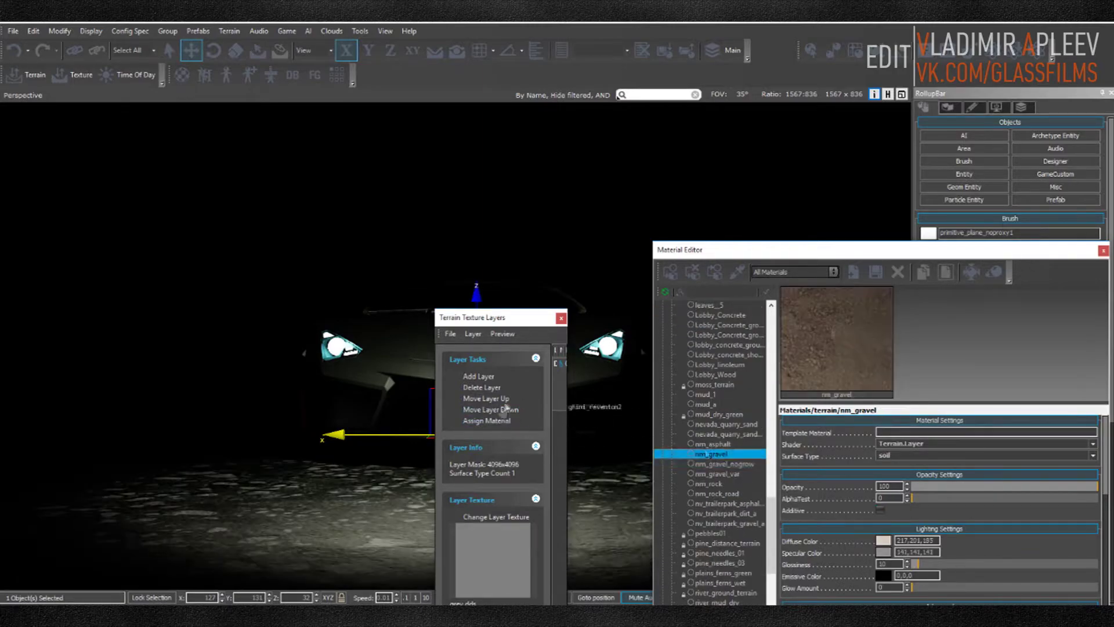
scroll(720, 441, down, 8)
click(731, 443)
click(487, 420)
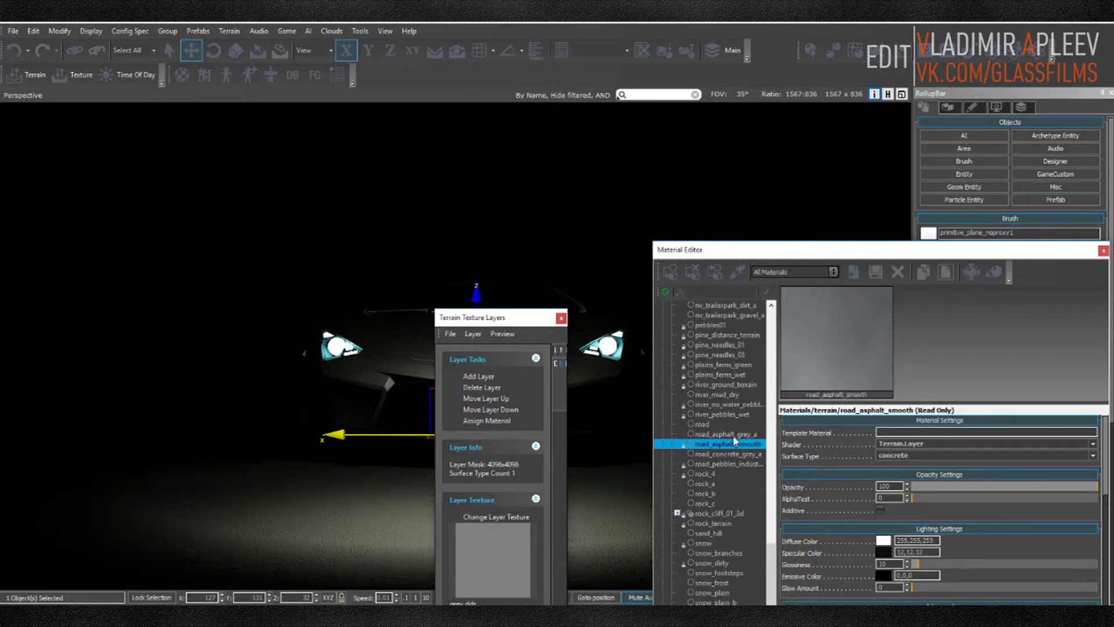
click(732, 434)
click(487, 420)
click(561, 317)
click(1103, 251)
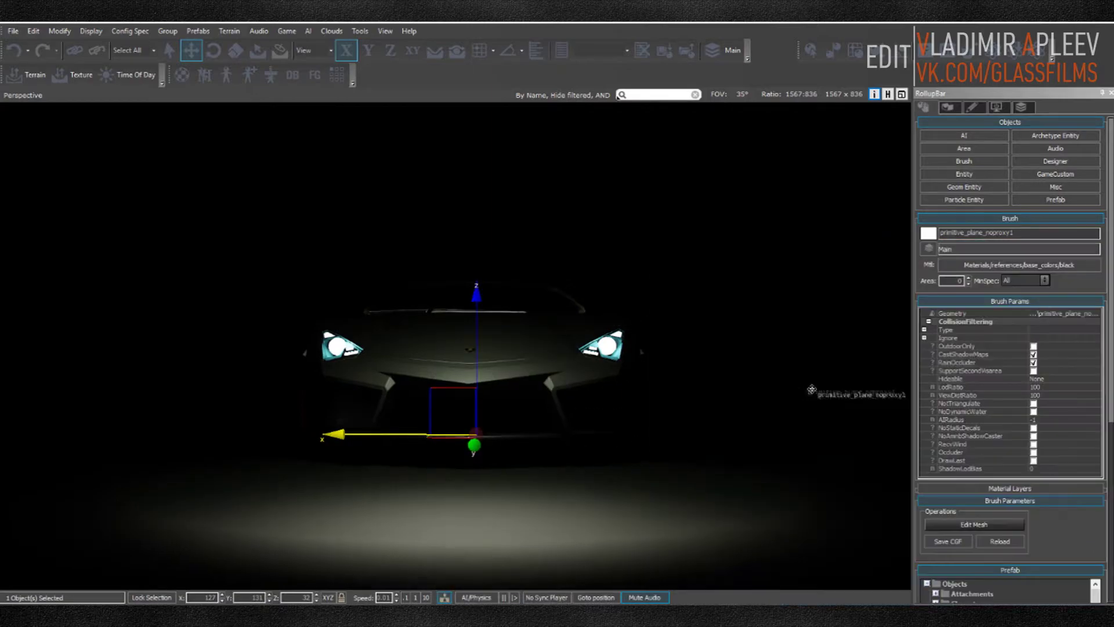
click(964, 161)
Step: Filter brushes by 'floor' and place a weapon_st_floor_a piece under the car
text(floor)
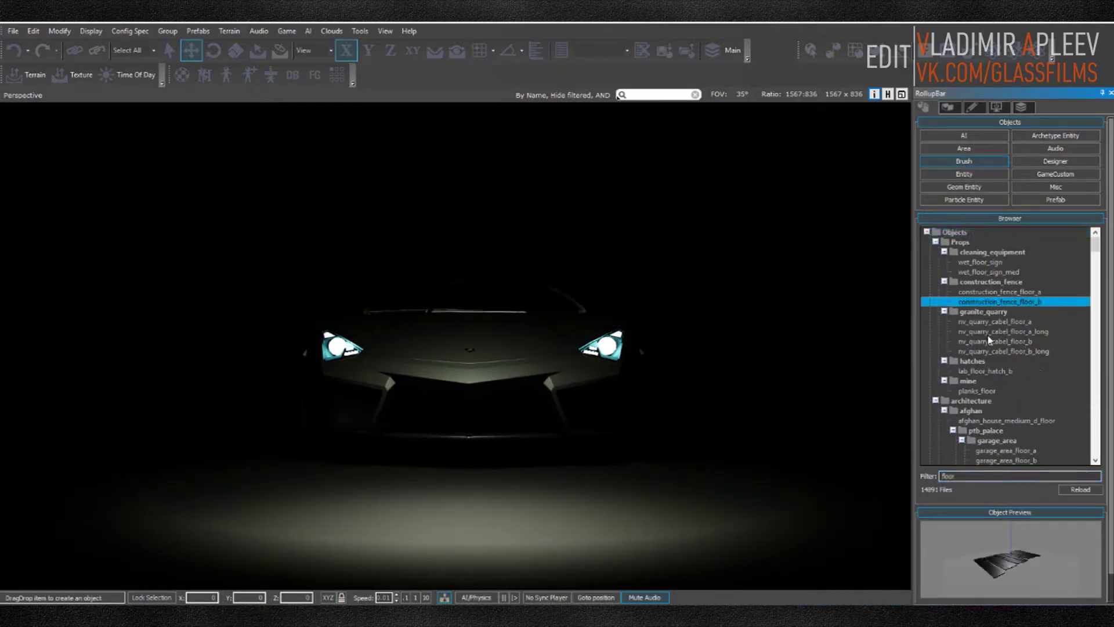
scroll(990, 340, down, 3)
drag(999, 373, 482, 450)
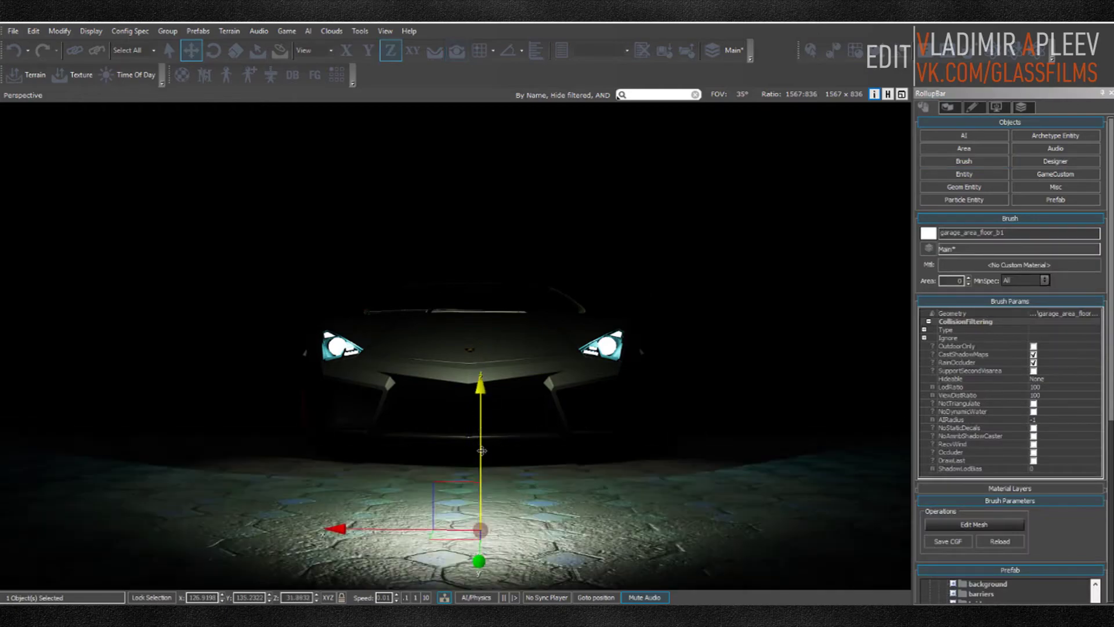
click(1005, 470)
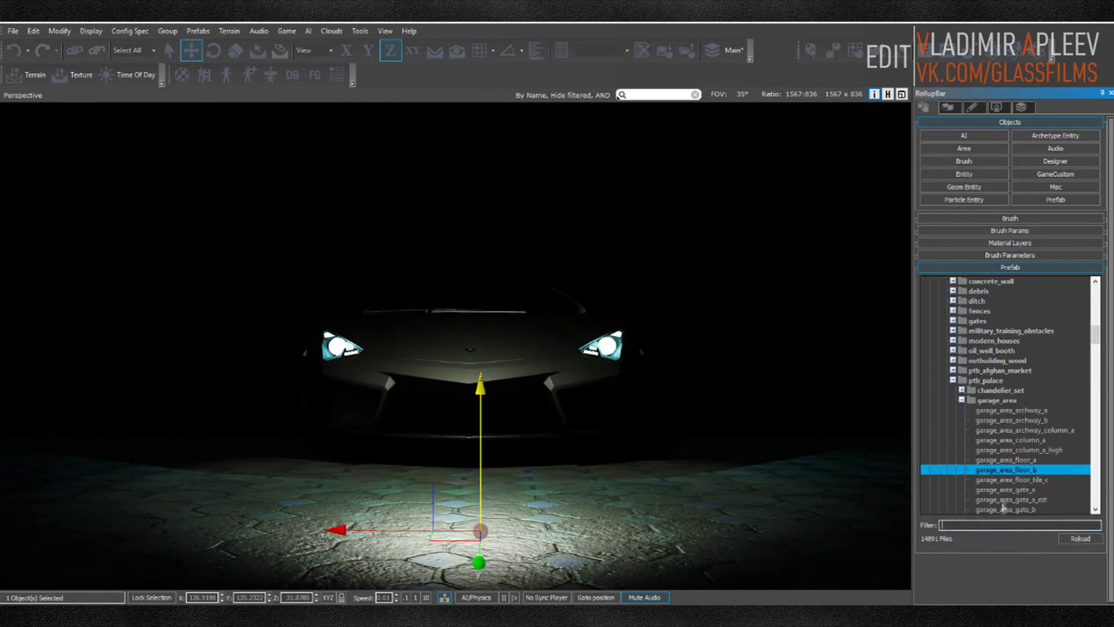
scroll(1004, 505, down, 5)
click(996, 430)
key(Up)
key(Up)
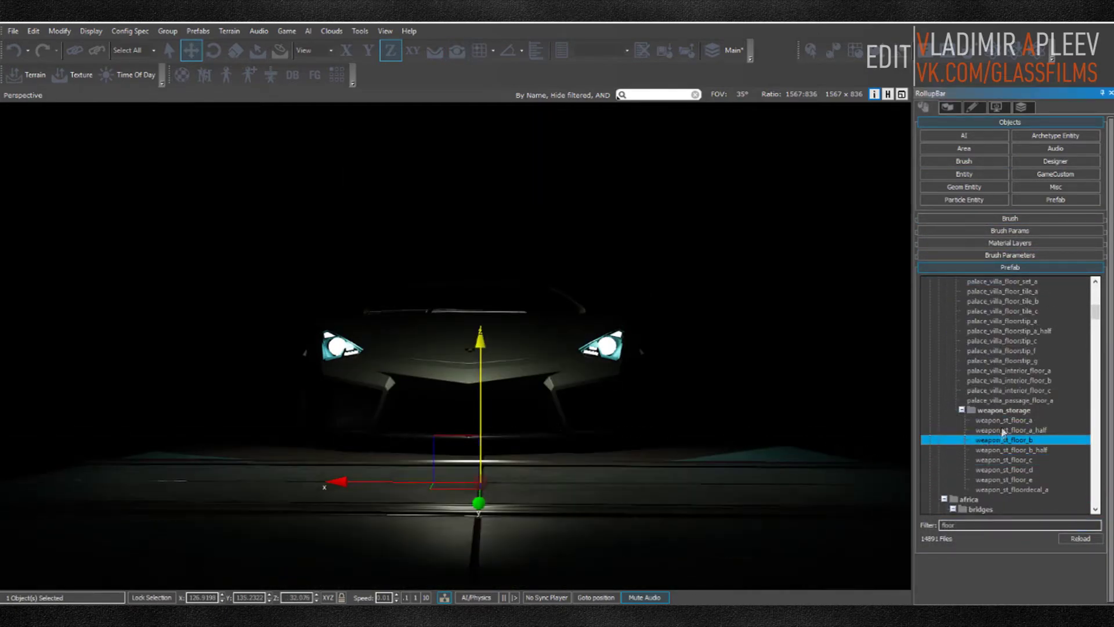
key(Up)
key(Up)
drag(482, 431, 480, 433)
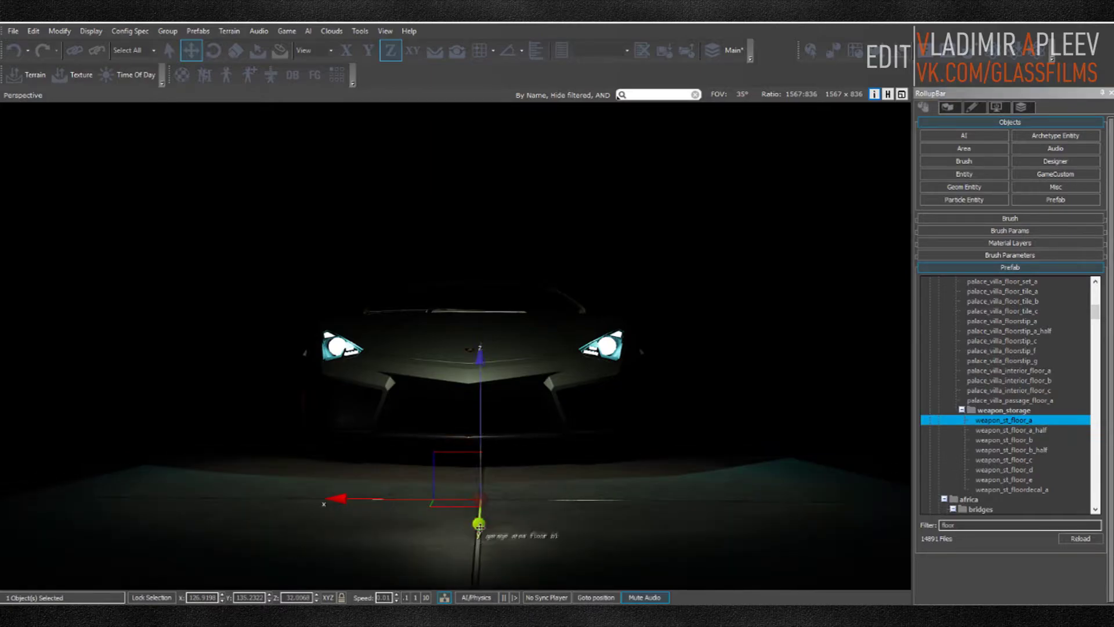
drag(480, 526, 469, 503)
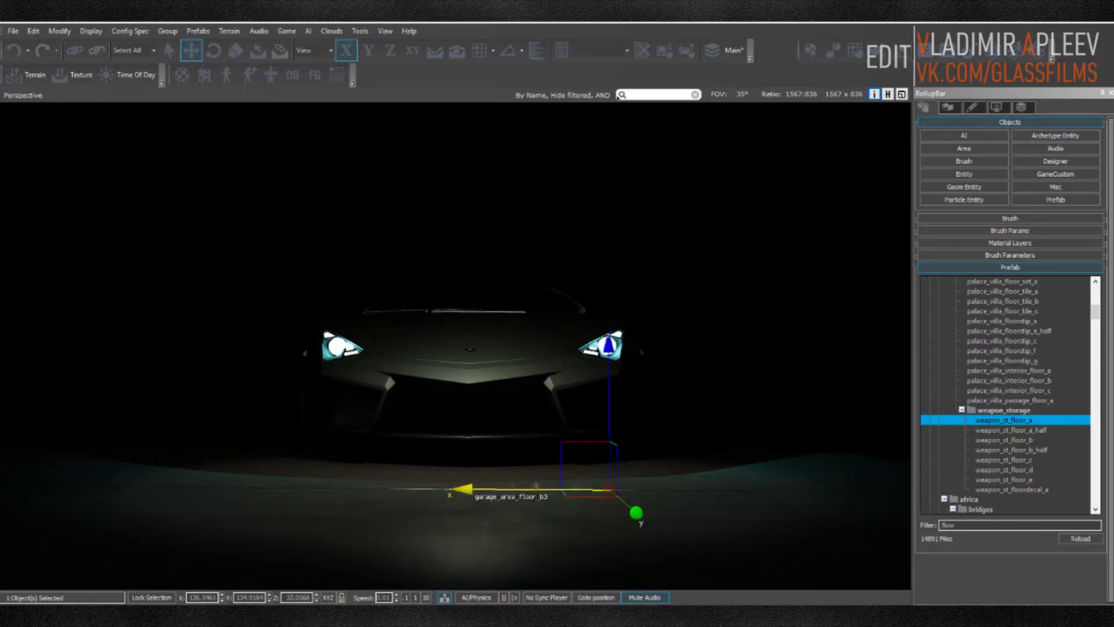
Step: Set floor_concrete glossiness to 145 and its specular colour to grey 116,116,116
key(m)
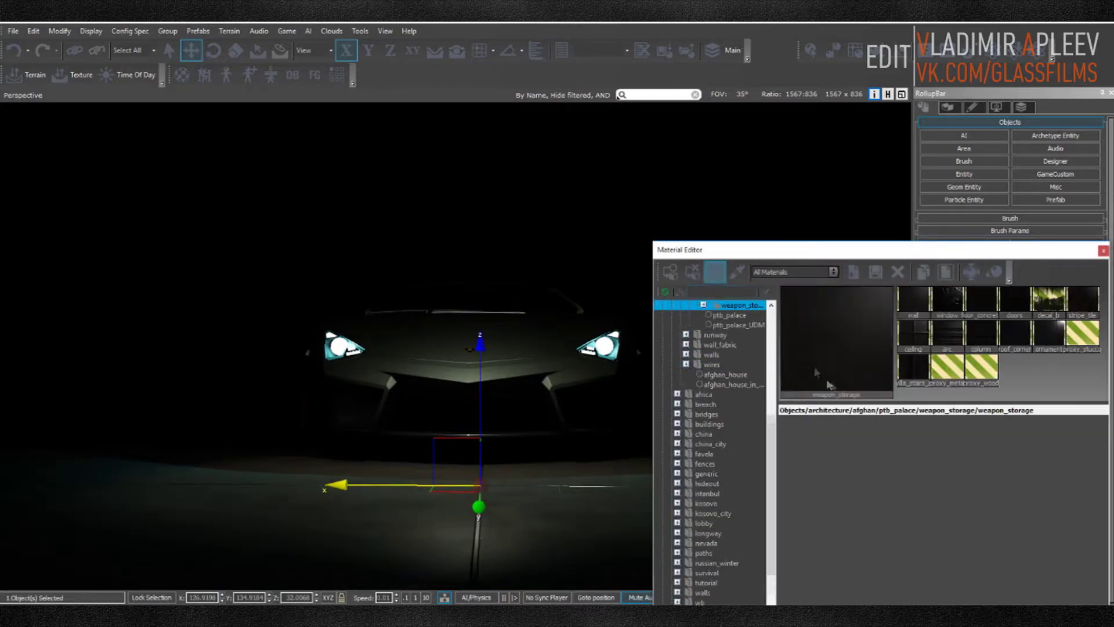
mouse_move(1030, 564)
mouse_down()
mouse_move(946, 565)
mouse_move(1017, 564)
mouse_up()
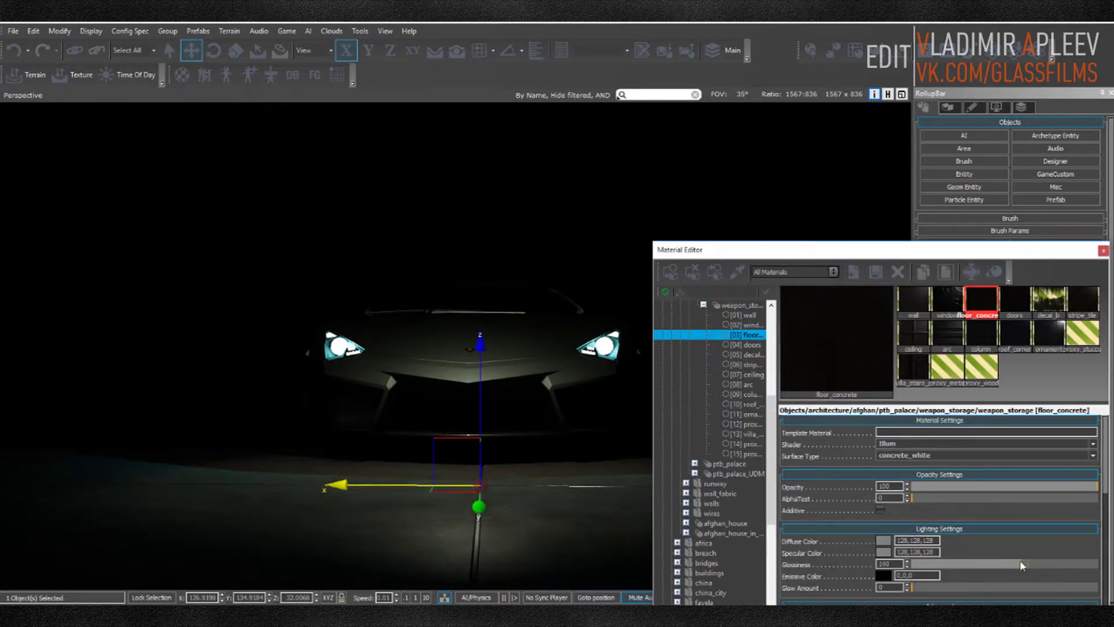
click(883, 552)
drag(574, 301, 574, 306)
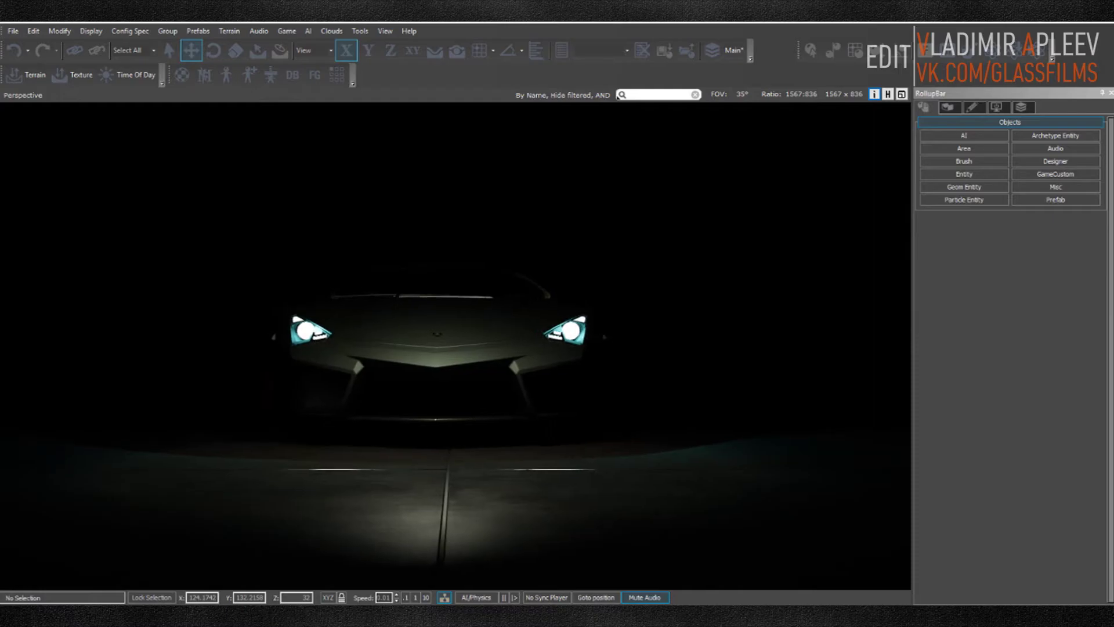
Step: Load the exo body, legs and head models into three AnimObjects, then select all three
click(965, 173)
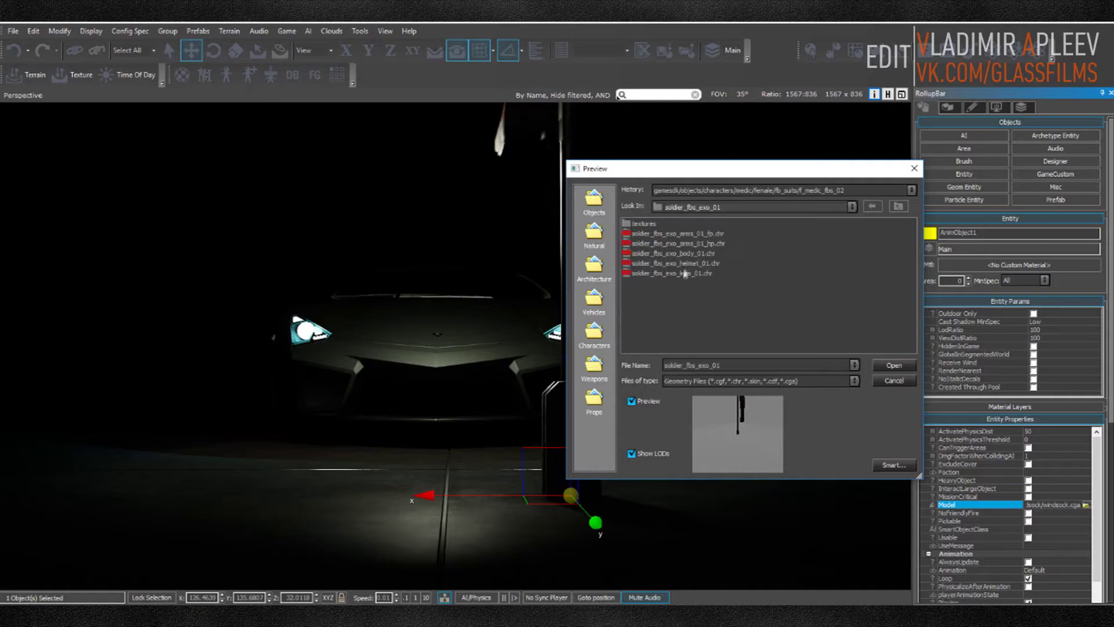
double_click(673, 253)
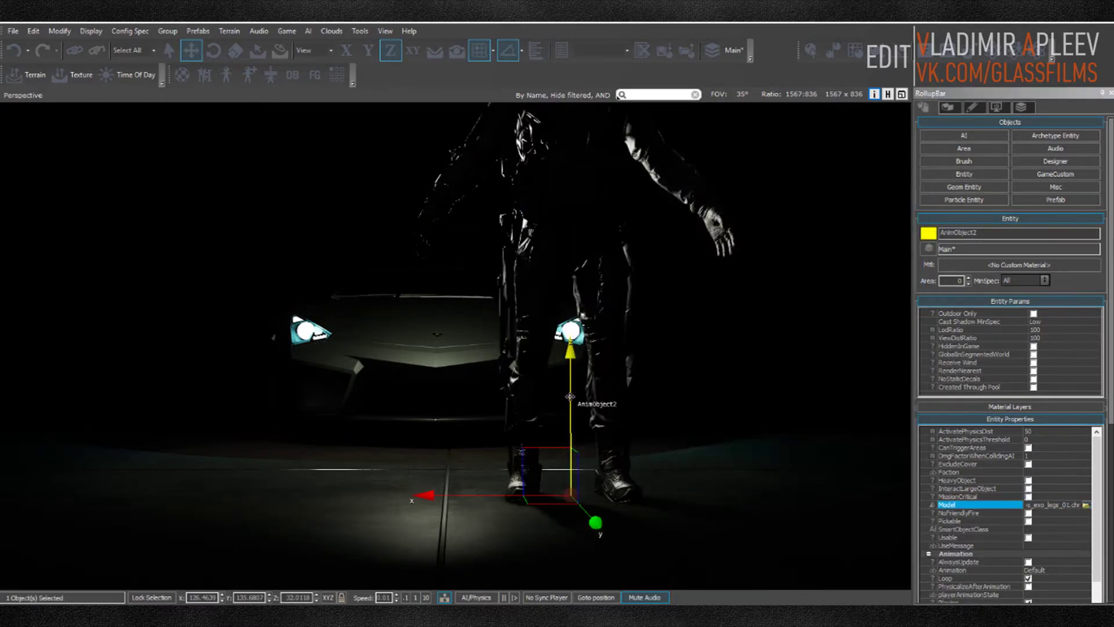
double_click(952, 504)
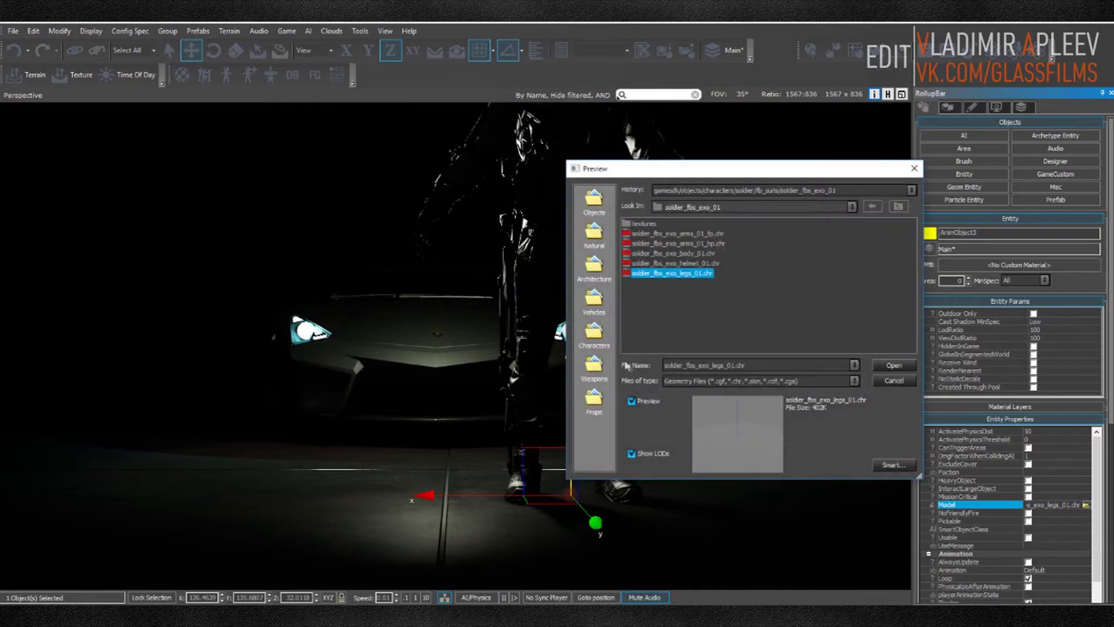
double_click(645, 240)
double_click(644, 228)
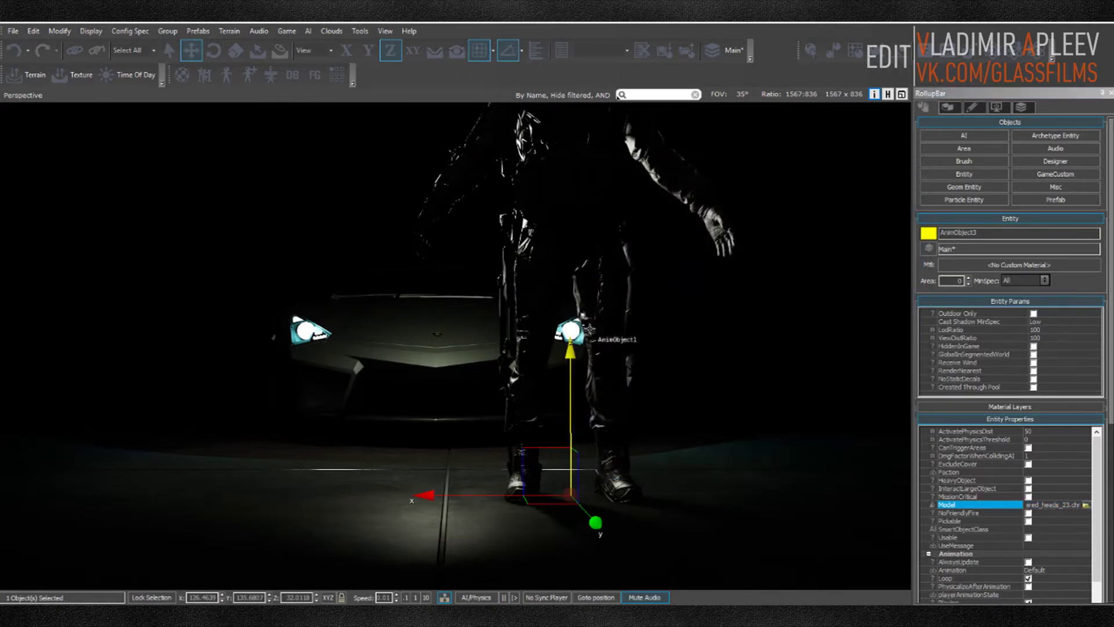
key(m)
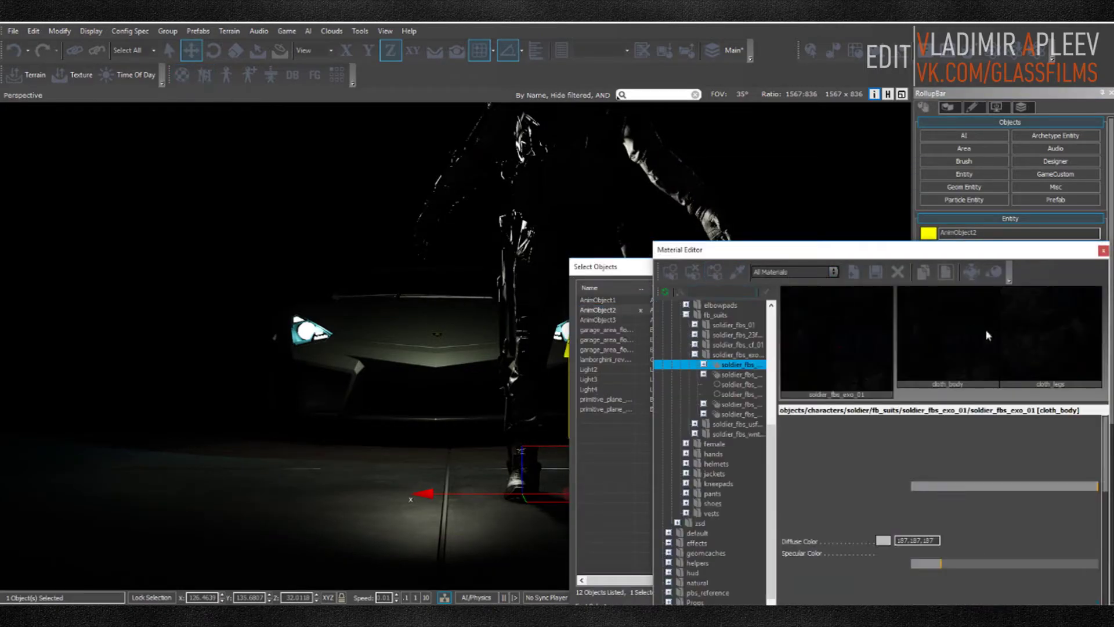
click(1103, 251)
drag(586, 297, 587, 318)
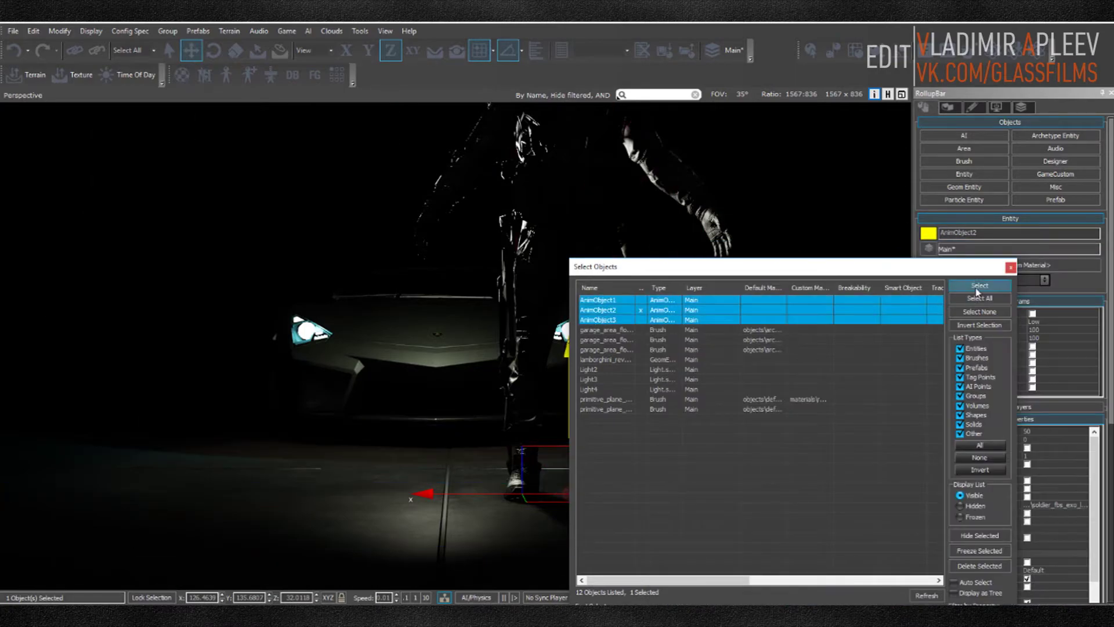
Step: Create sequence 1 with the three soldier AnimObjects, each given an Animation track
click(385, 31)
click(419, 44)
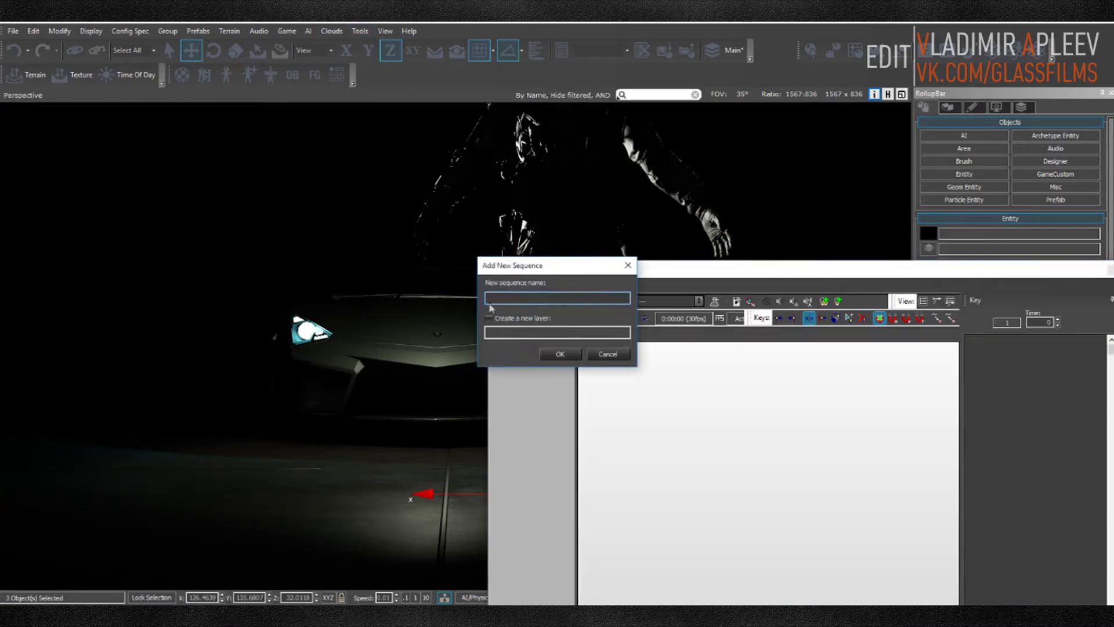
click(560, 351)
right_click(533, 378)
click(610, 152)
right_click(526, 361)
right_click(525, 413)
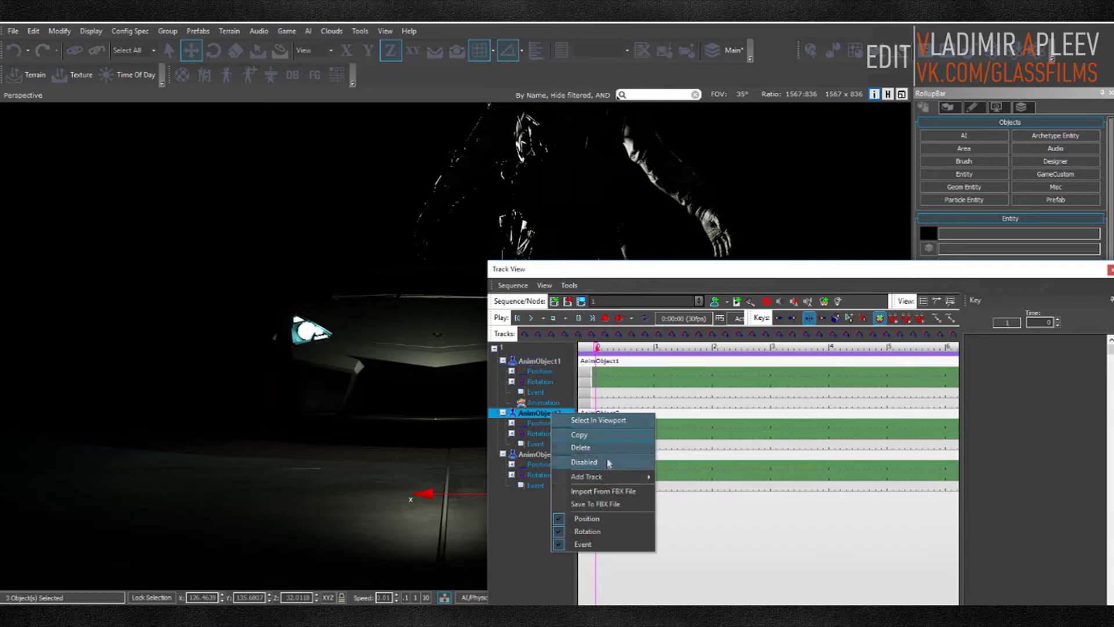
right_click(525, 465)
click(601, 516)
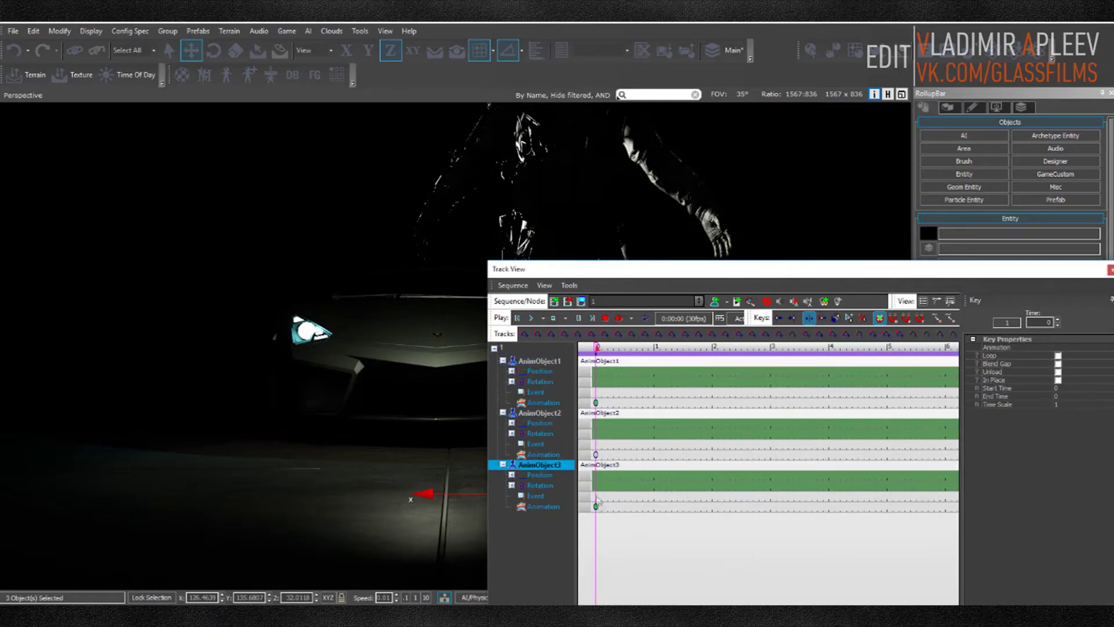
Step: Key the relaxed_fromsitgroundresting_nw_04 animation on the soldier's track from the Animation Browser
click(626, 407)
click(696, 414)
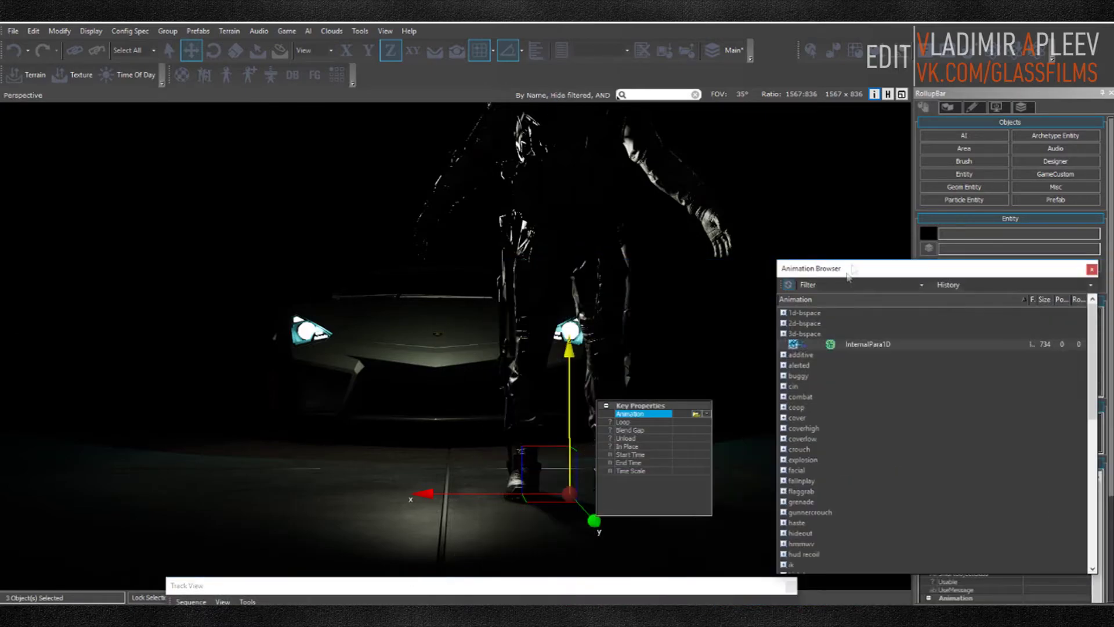
click(829, 285)
text(sit)
click(783, 322)
click(835, 397)
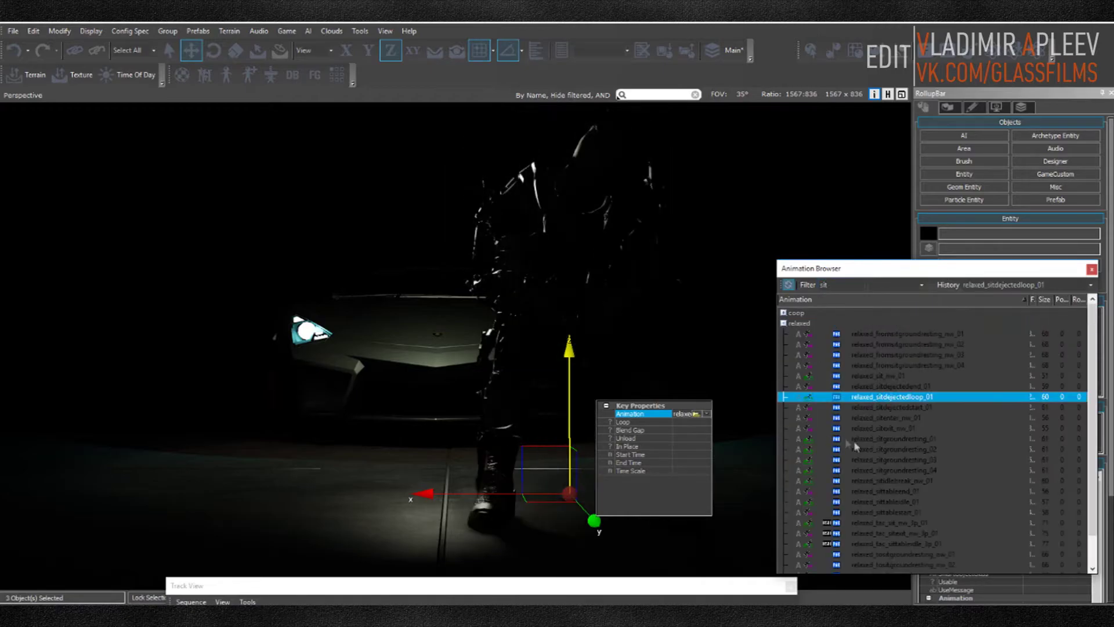
click(873, 463)
click(882, 501)
click(894, 543)
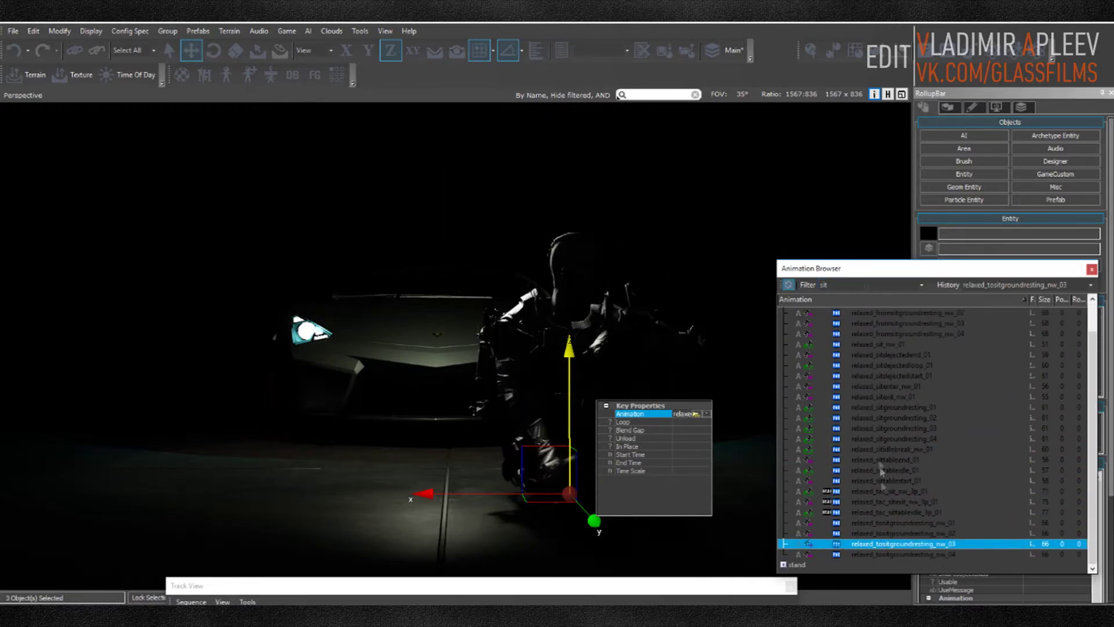
click(796, 336)
Step: Move the seated soldier to the right side of the car
scroll(792, 347, up, 1)
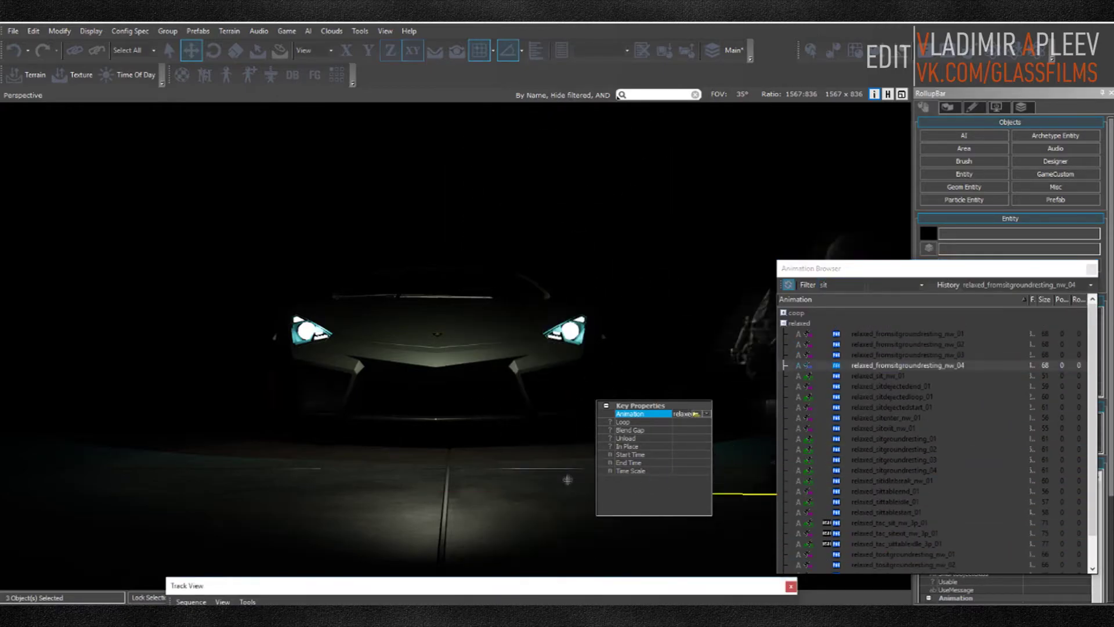
double_click(714, 585)
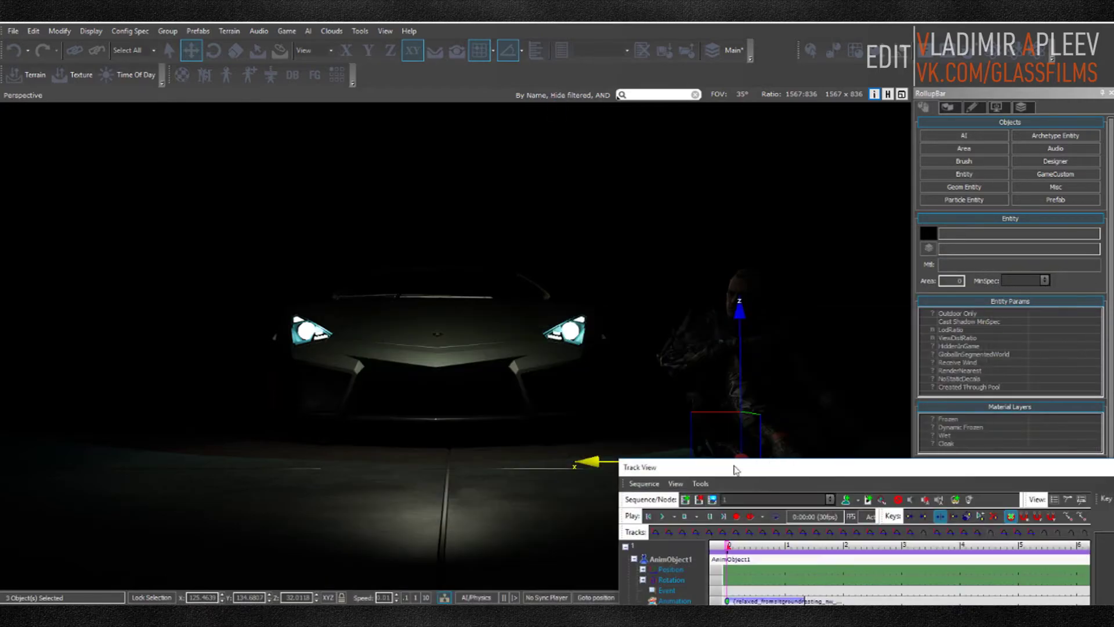
mouse_move(723, 462)
mouse_down()
mouse_move(679, 424)
mouse_move(716, 443)
mouse_up()
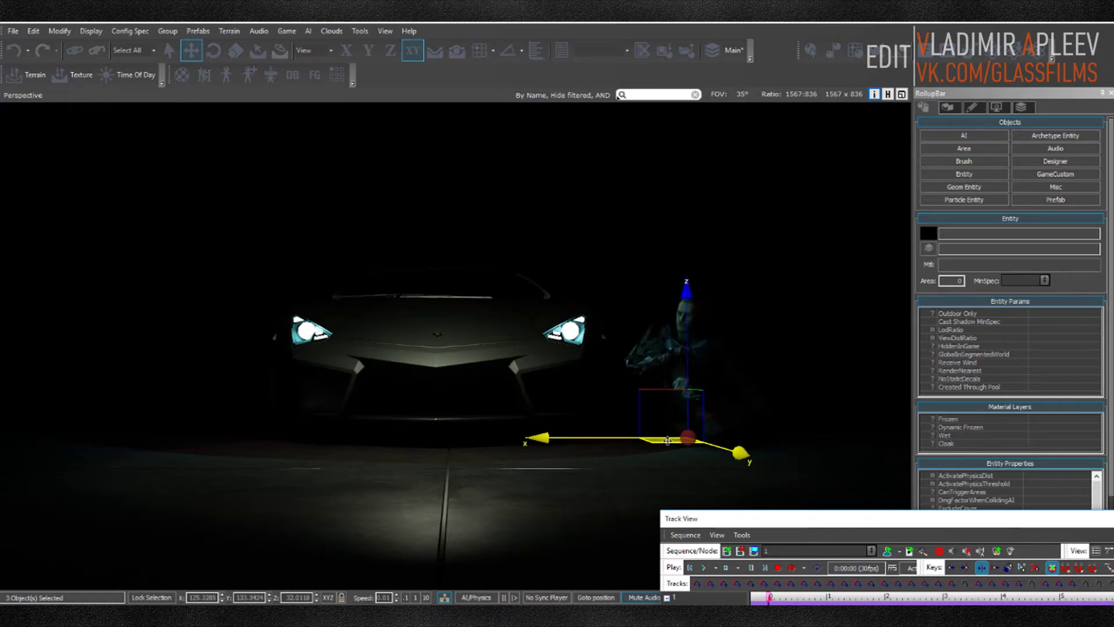
double_click(755, 518)
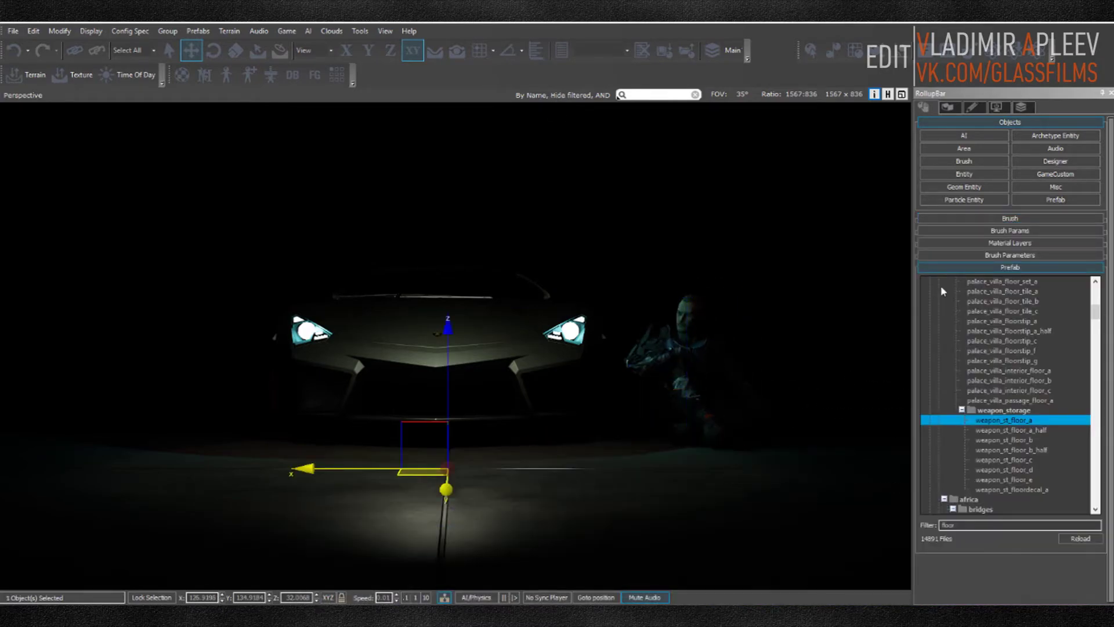
Step: Place a new Light entity beside the soldier and raise it above him
click(964, 174)
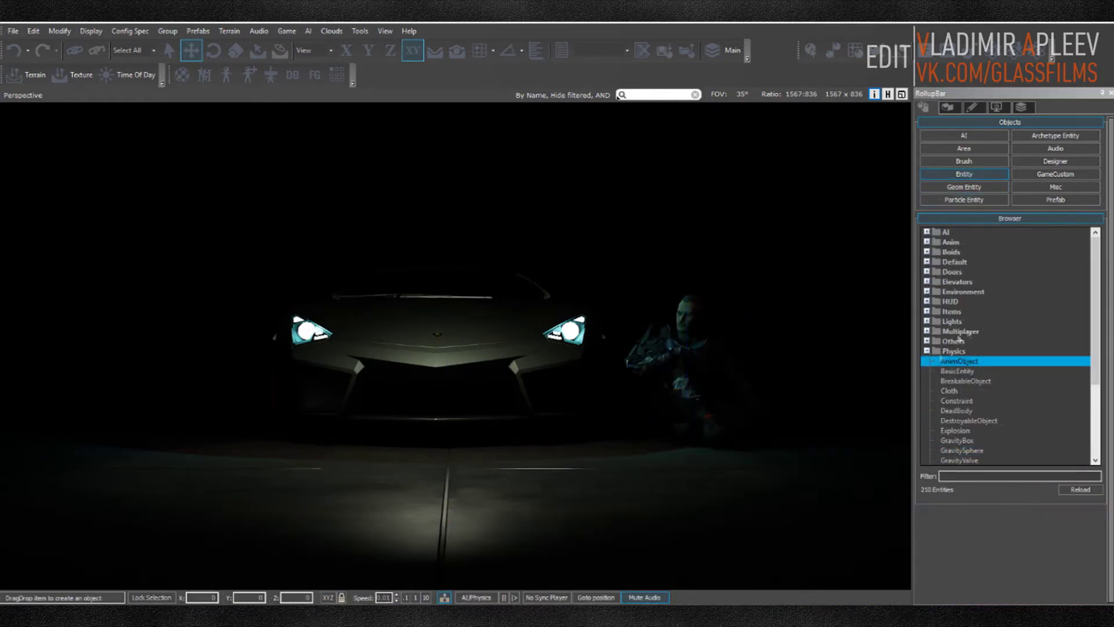
click(927, 321)
click(948, 341)
drag(948, 341, 657, 455)
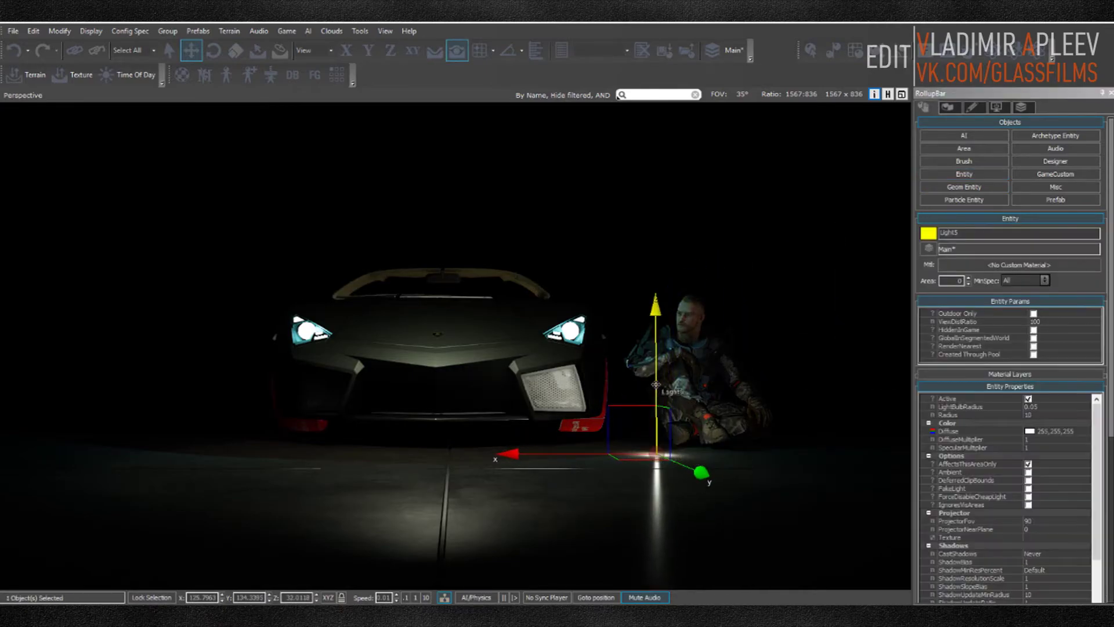
drag(656, 372, 632, 226)
drag(667, 299, 670, 298)
Step: Set the light's SpecularMultiplier to 0 and Radius to 0.95
drag(1056, 449, 1056, 464)
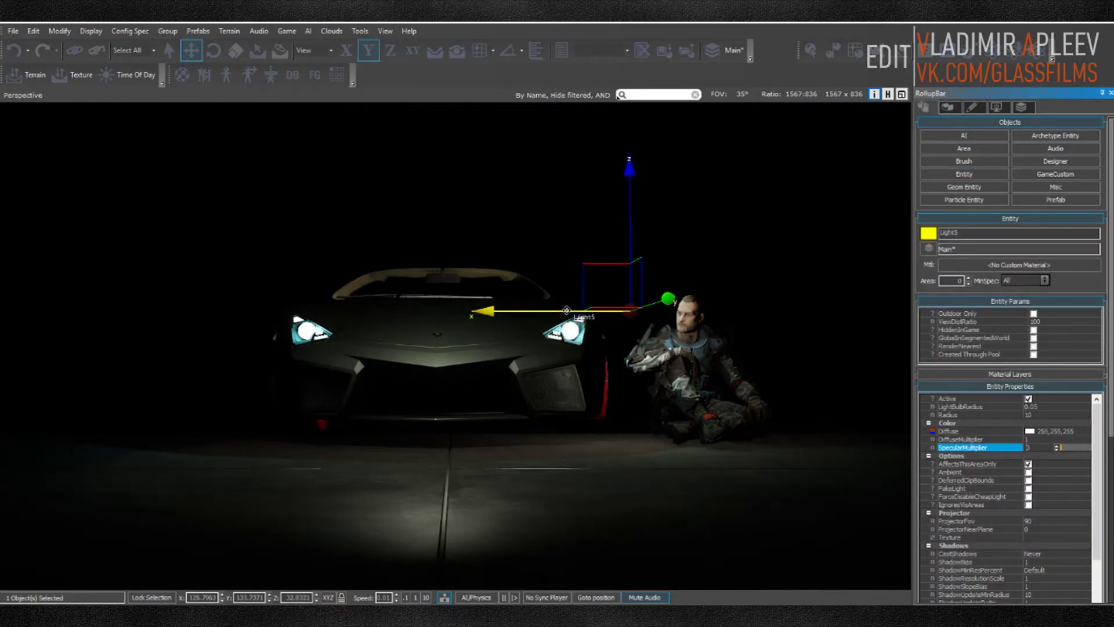
drag(567, 309, 501, 297)
drag(586, 299, 699, 287)
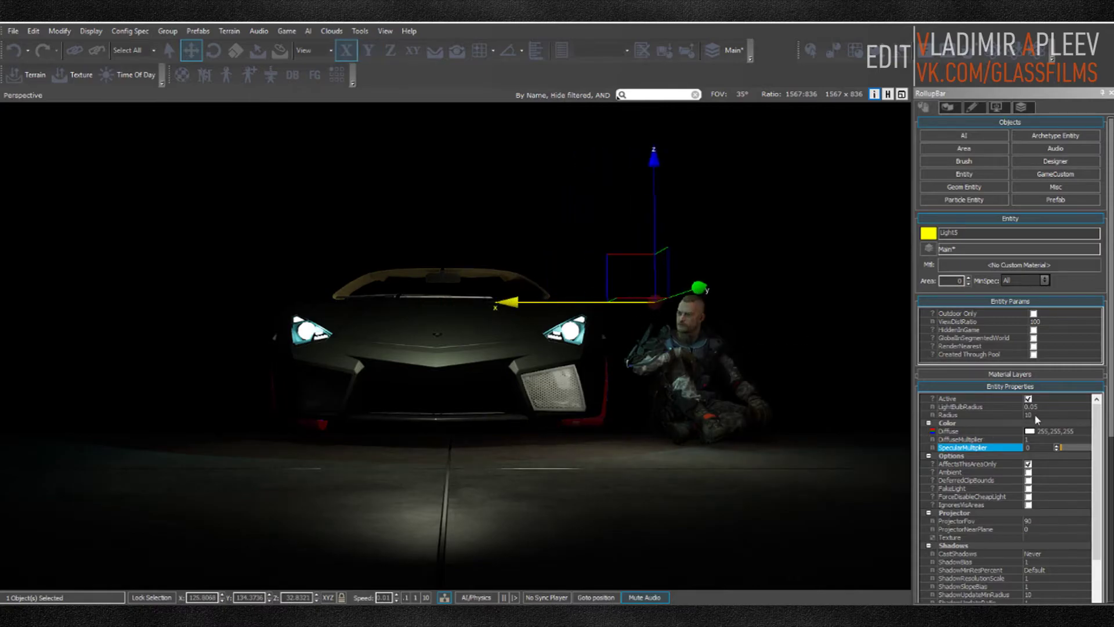
click(1035, 414)
text(0.2)
key(Return)
drag(1057, 416, 1057, 408)
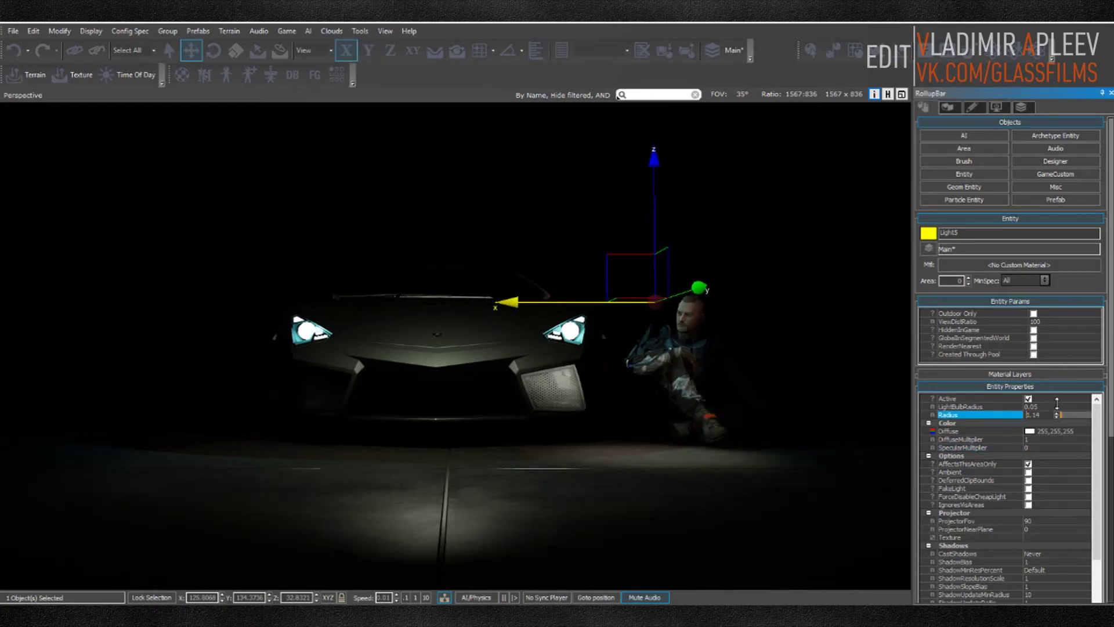
Step: Position the light over the soldier and set CastShadows to V.High Spec
drag(596, 302, 638, 303)
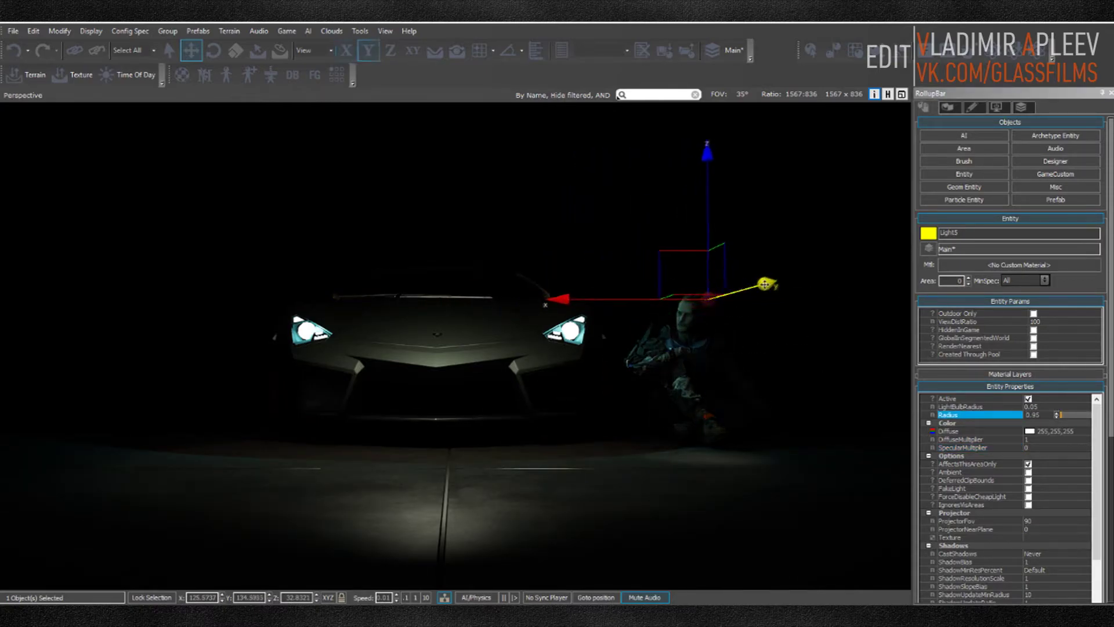
drag(741, 287, 740, 292)
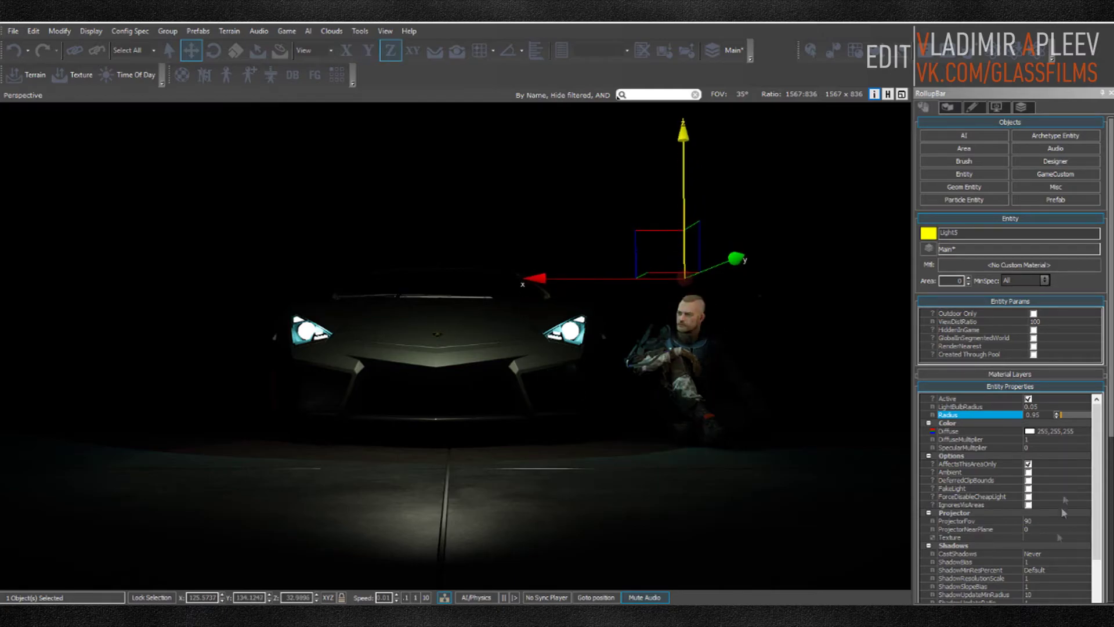
click(1050, 554)
click(1051, 594)
drag(638, 276, 590, 279)
drag(675, 264, 673, 265)
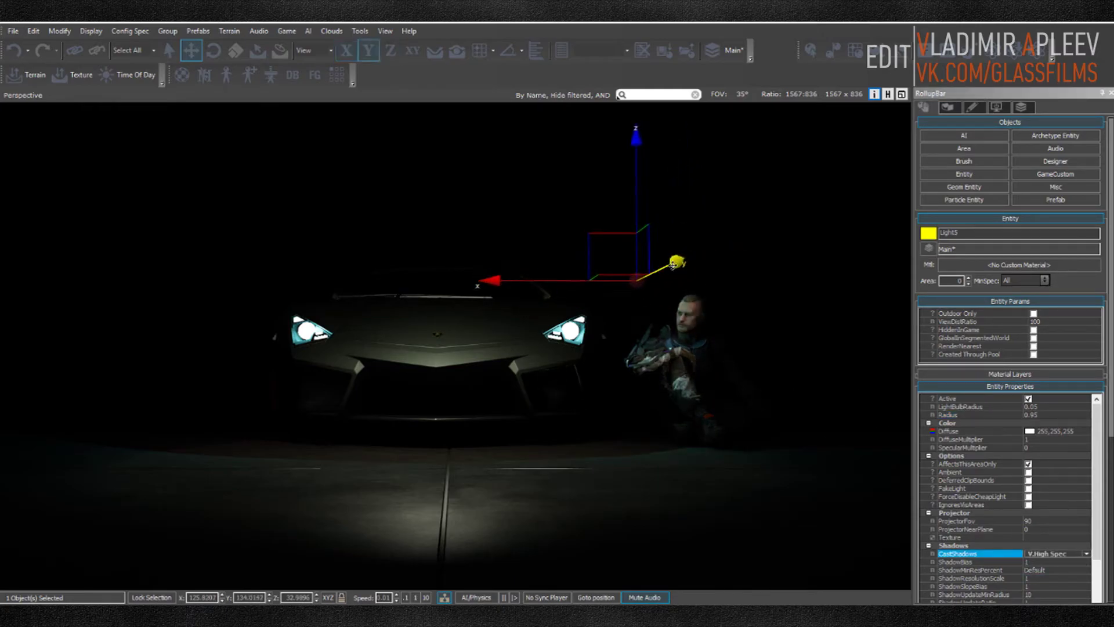
Step: Give the light a light-blue Diffuse colour
click(980, 431)
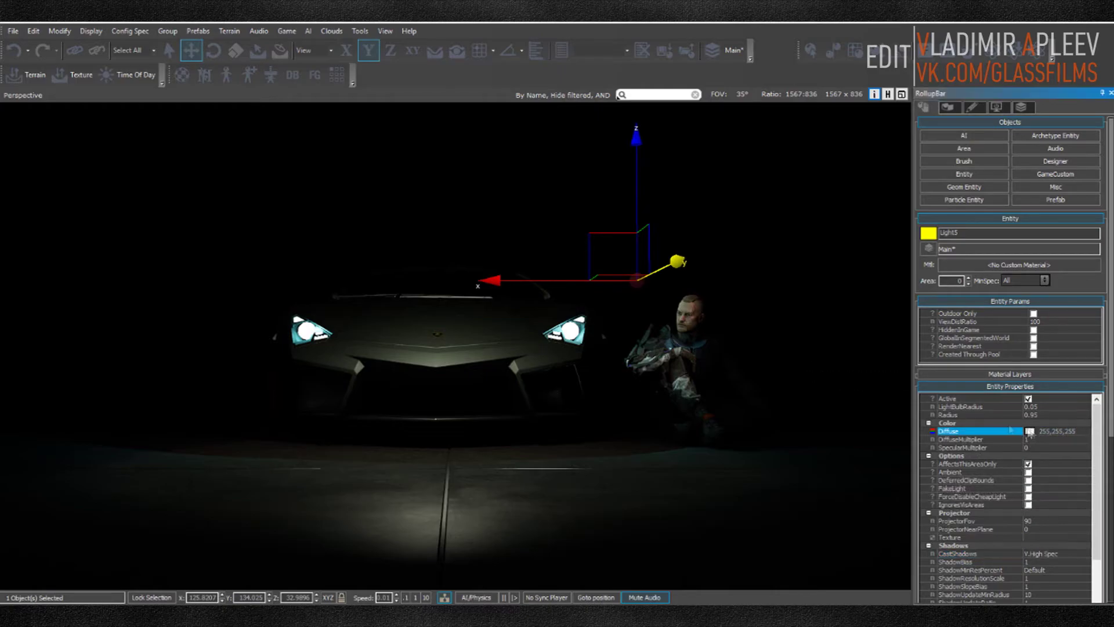
click(1030, 431)
click(771, 426)
drag(826, 441, 827, 426)
click(893, 399)
click(745, 417)
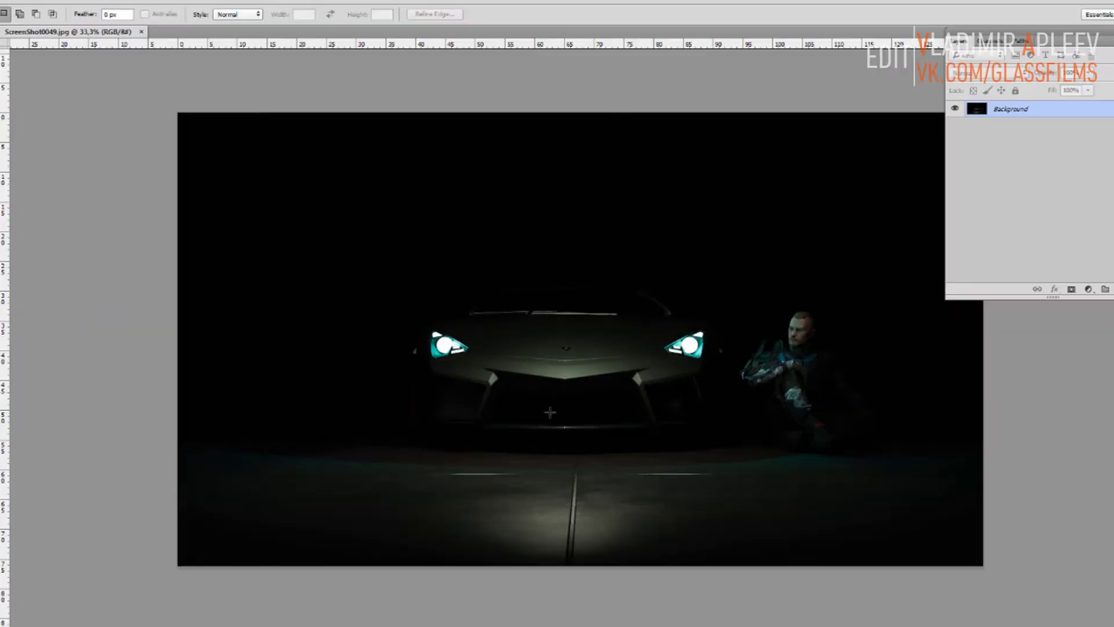
Step: Unlock Background as Layer 0 and set Camera Raw Exposure -0.40 and Clarity -10
key(ctrl+shift+n)
key(Return)
click(158, 2)
click(174, 68)
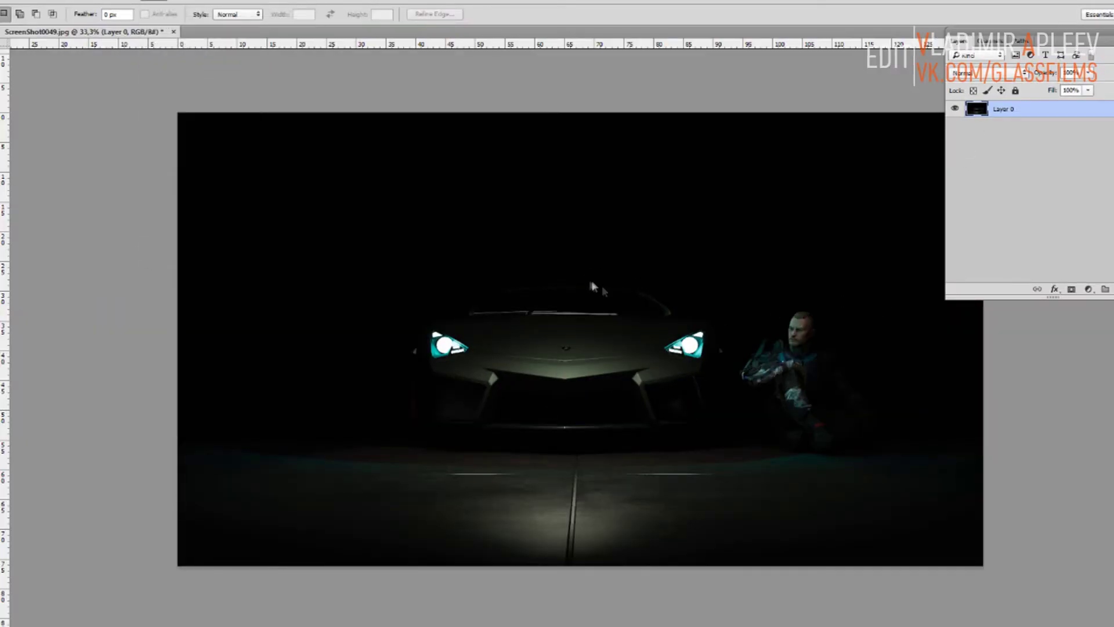
drag(1045, 245, 1063, 323)
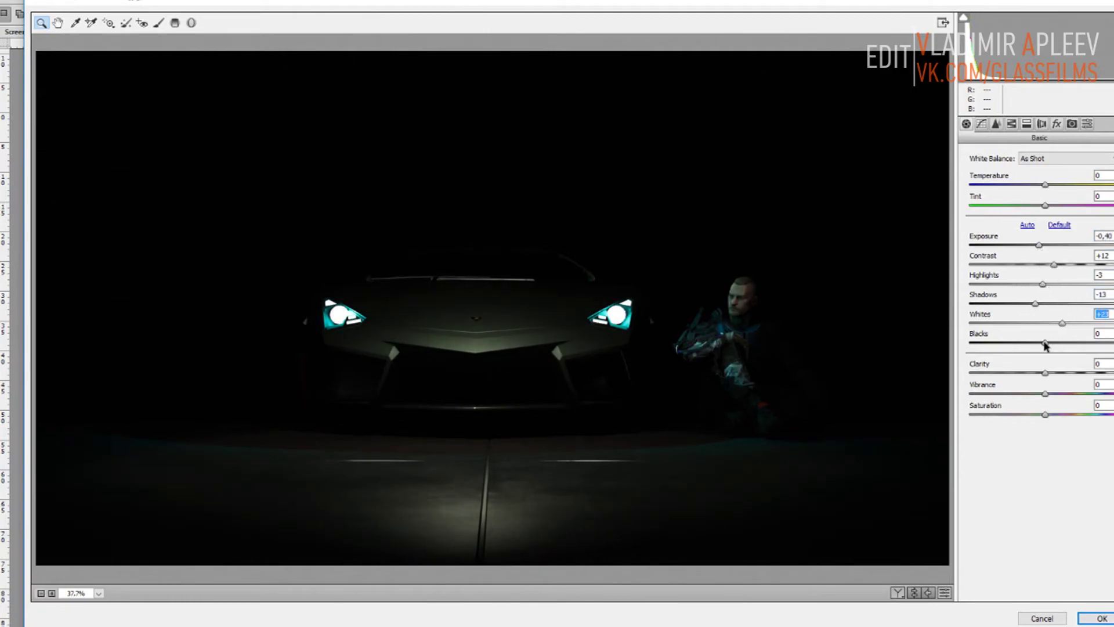
drag(1045, 373, 1038, 372)
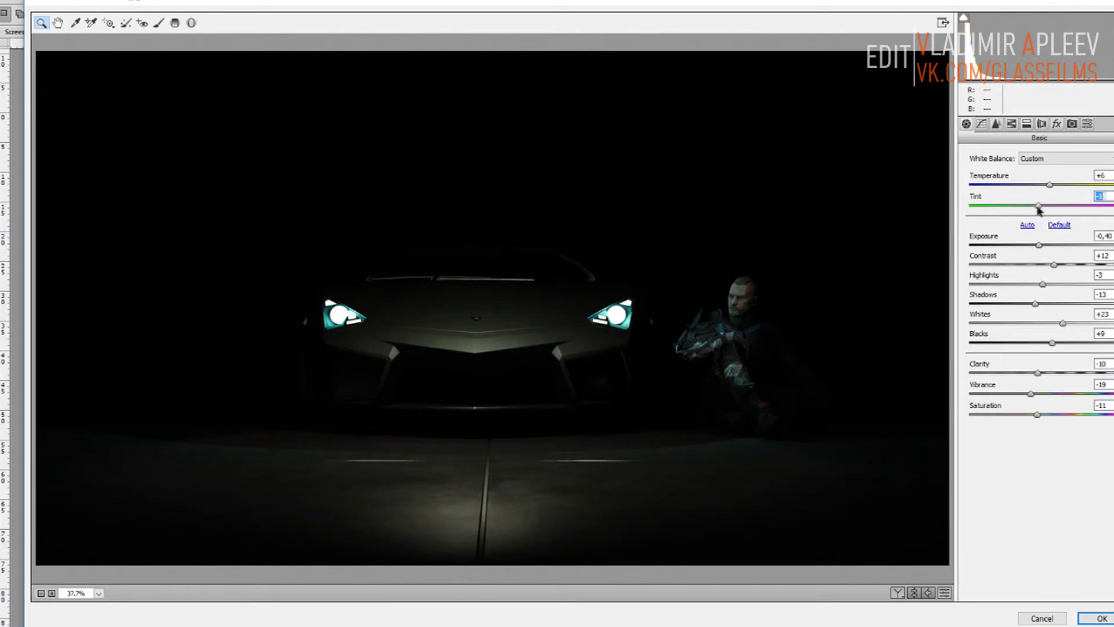
Step: Lift the Tone Curve shadows to +10 and apply the Camera Raw grade
click(981, 123)
drag(1046, 410, 1054, 412)
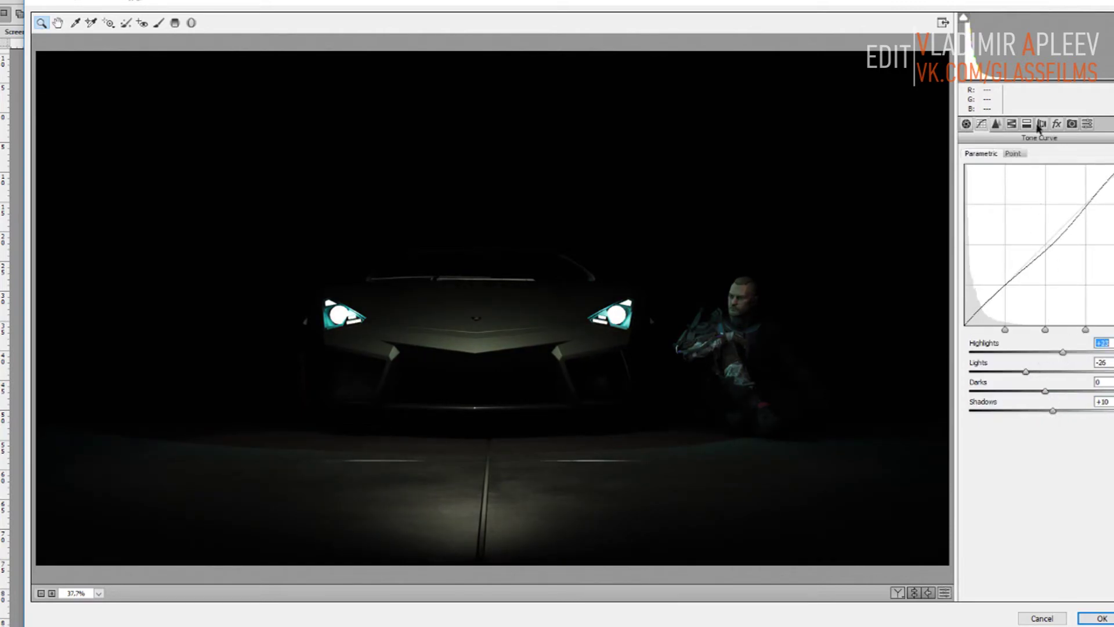
click(997, 123)
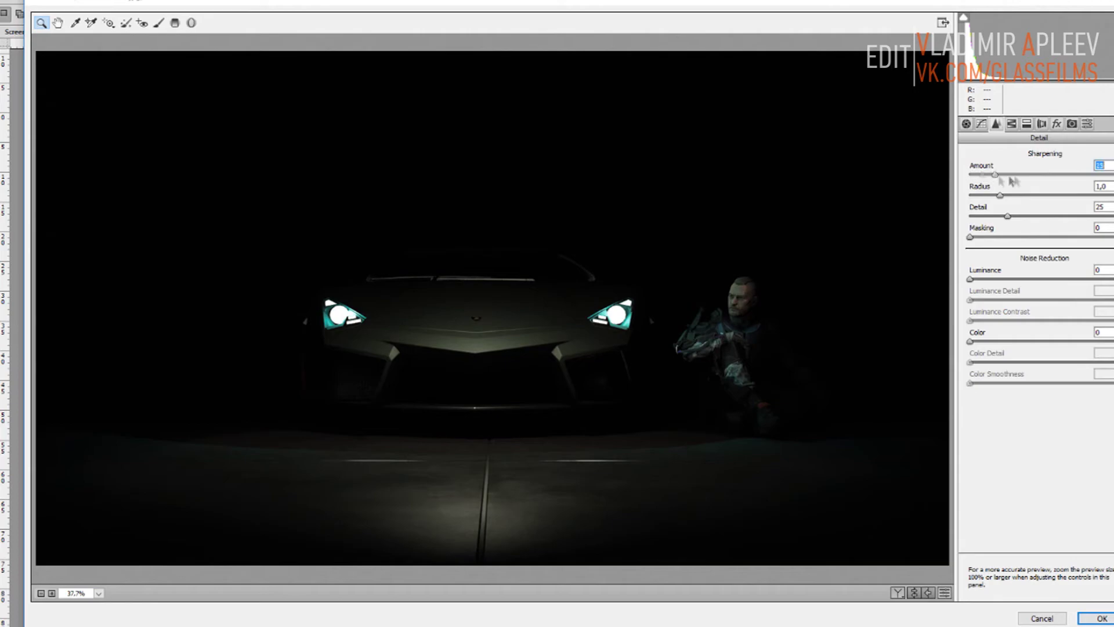
key(Return)
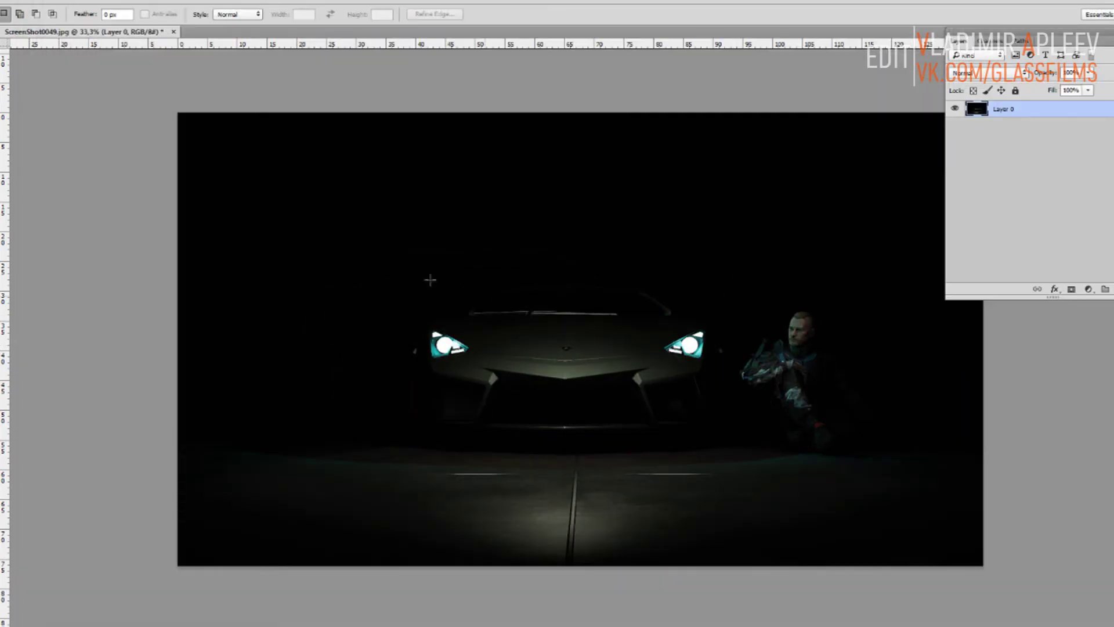
key(z)
click(703, 415)
alt+drag(702, 415, 520, 480)
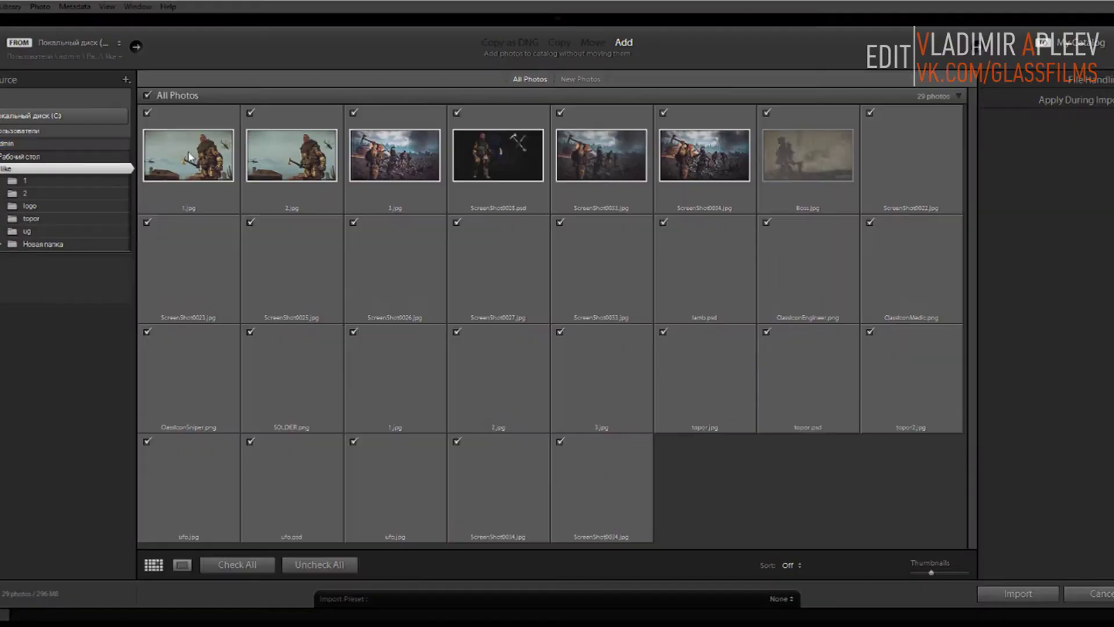
Step: Lower contrast, highlights and shadows on lamb.psd in Develop, then start Export One File
key(k)
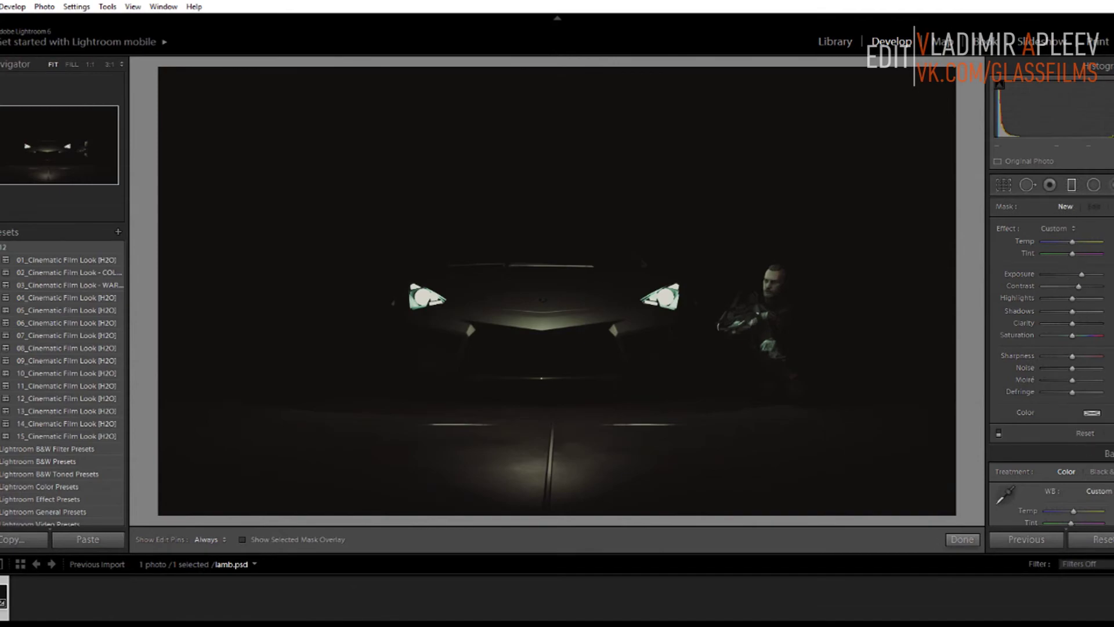
scroll(1082, 361, down, 5)
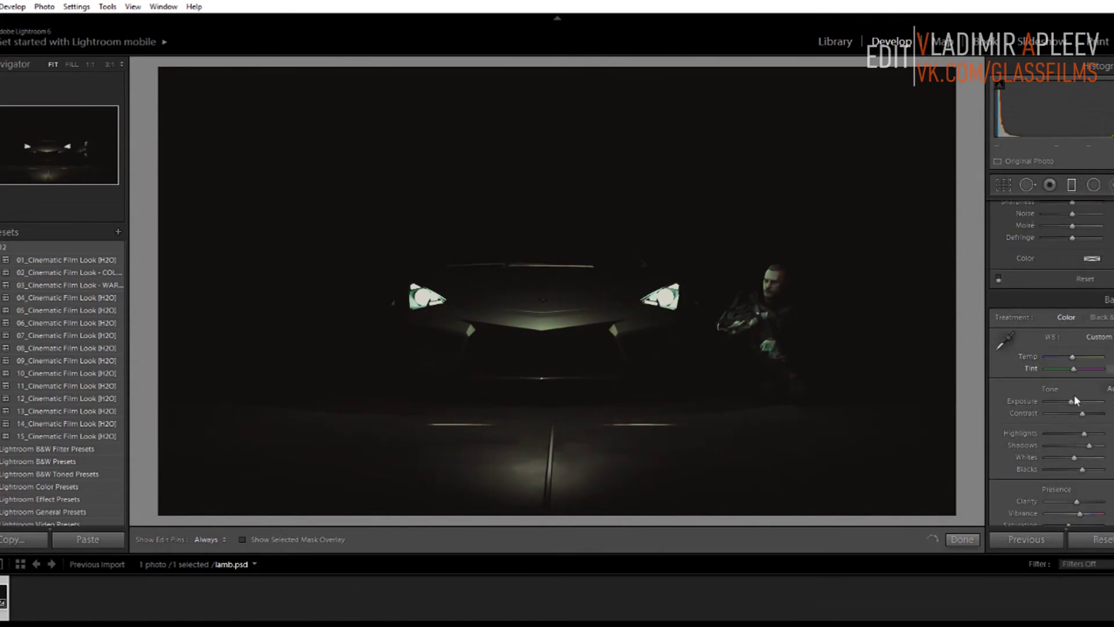
drag(1079, 414, 1074, 446)
scroll(1084, 425, down, 10)
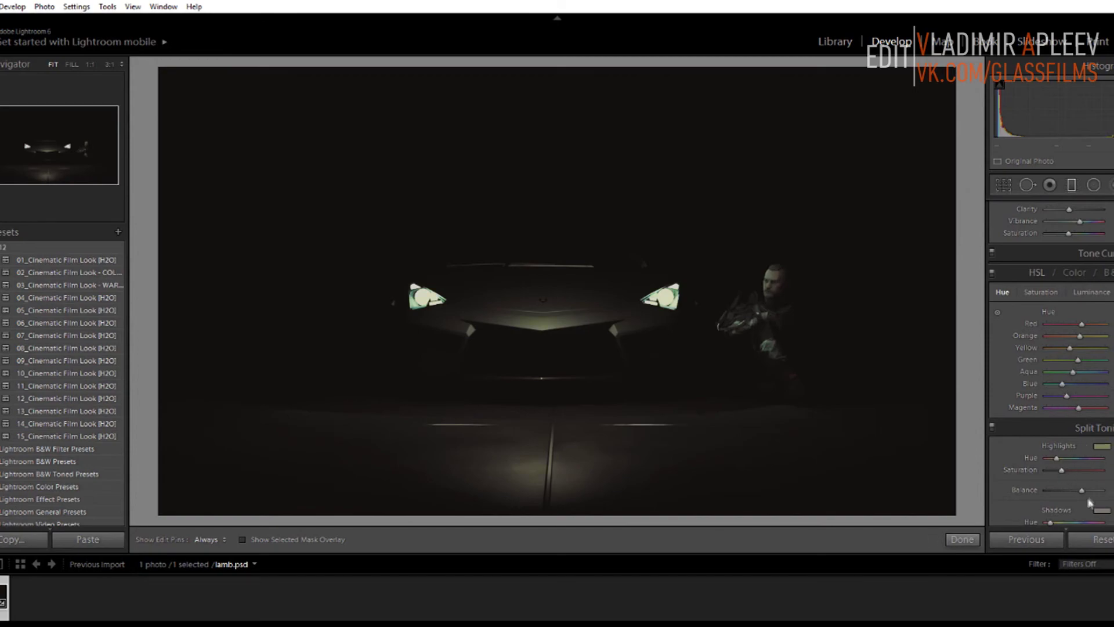
scroll(1098, 435, down, 5)
scroll(1098, 434, down, 5)
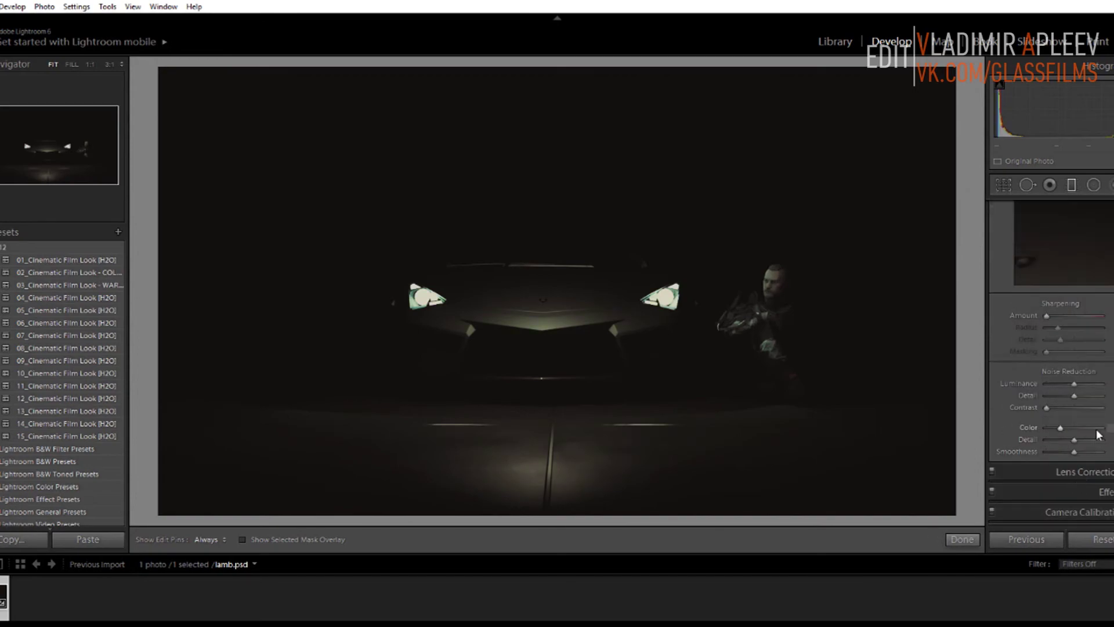
click(35, 143)
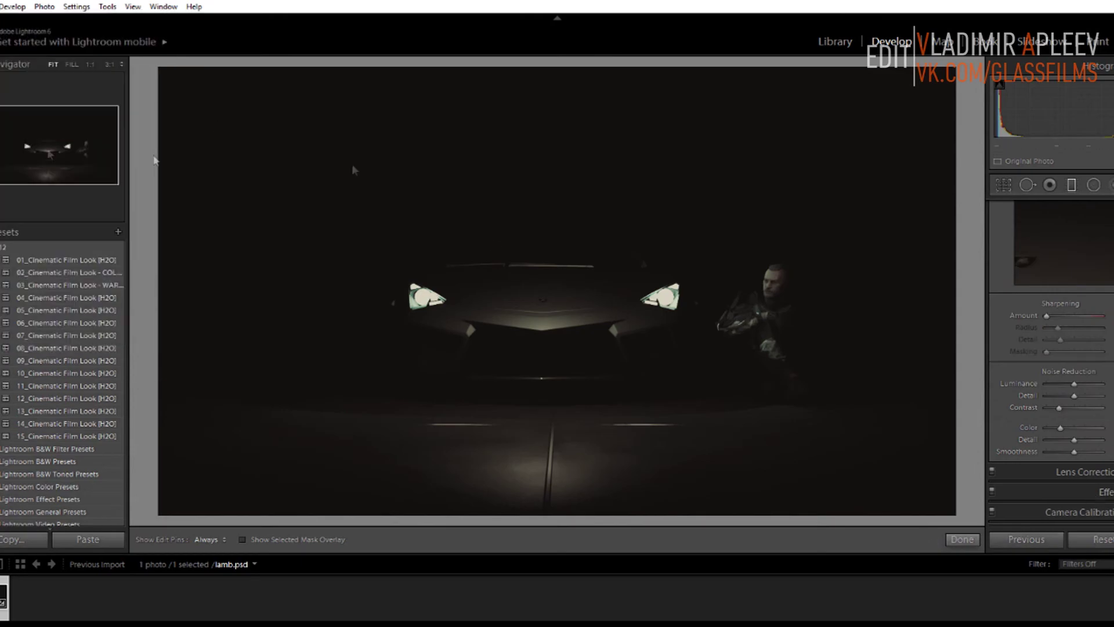